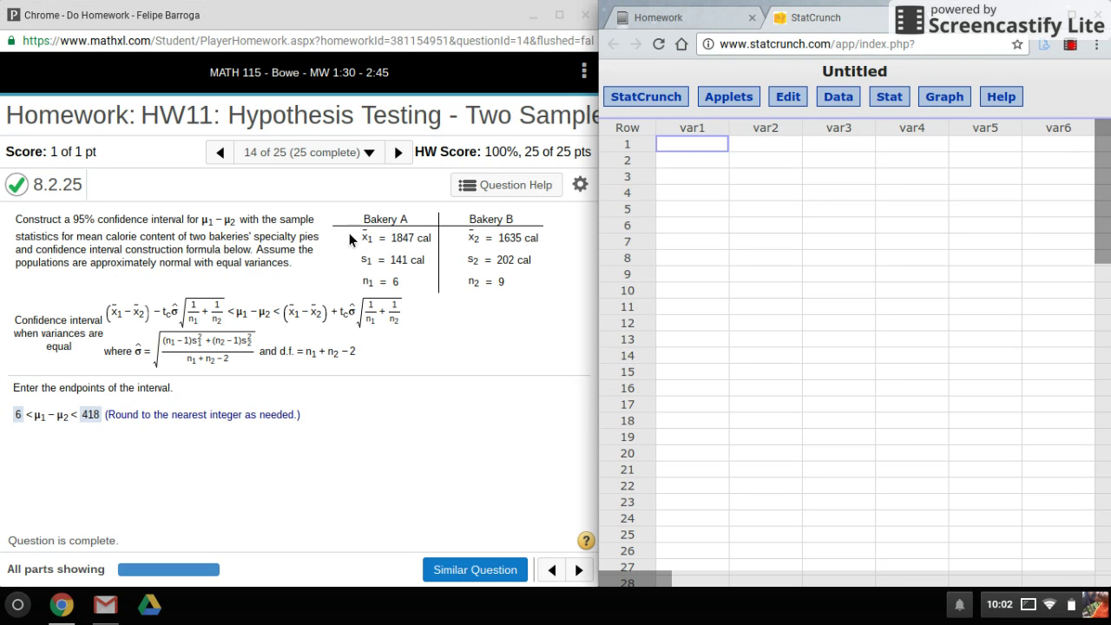
Open the two-sample T summary form and enter sample 1: mean 1847, SD 141, n 6
click(886, 99)
mouse_move(903, 186)
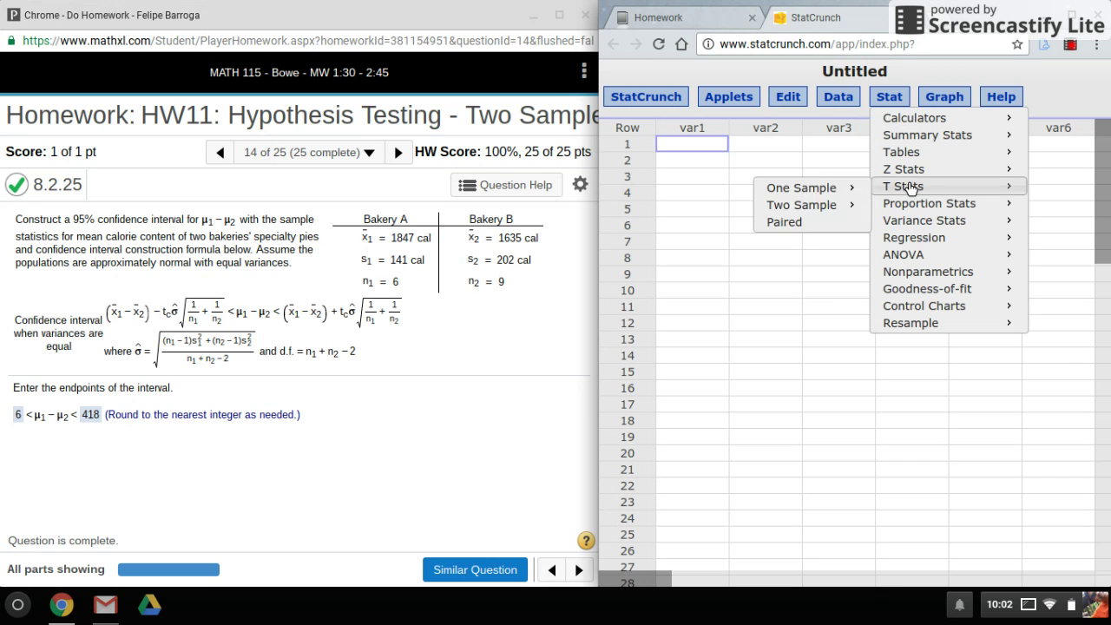
mouse_move(852, 205)
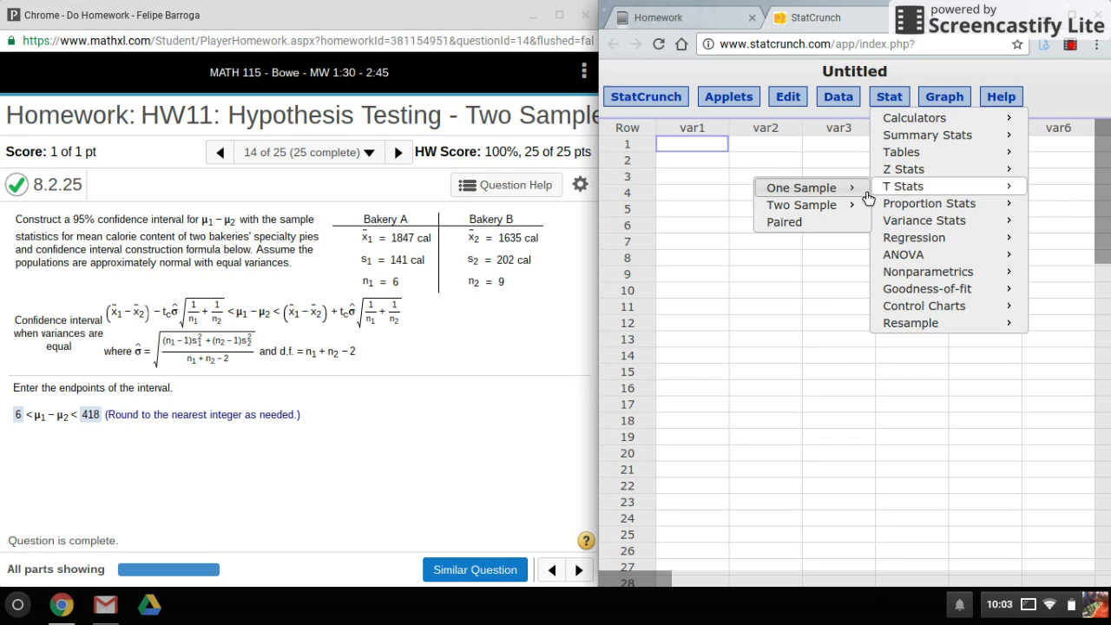
mouse_move(801, 205)
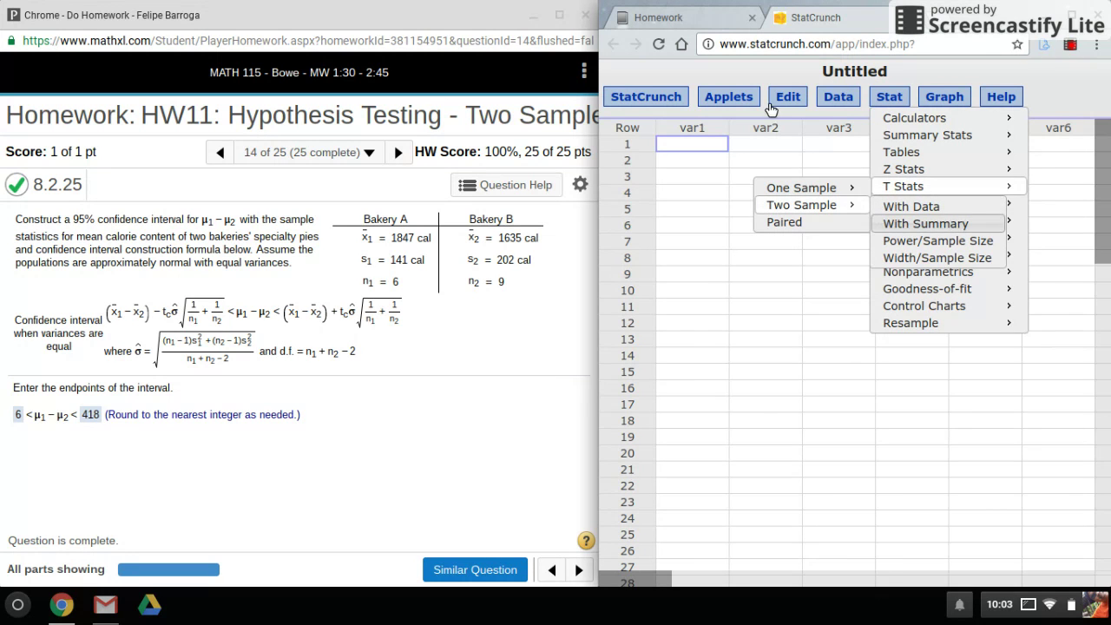
click(907, 228)
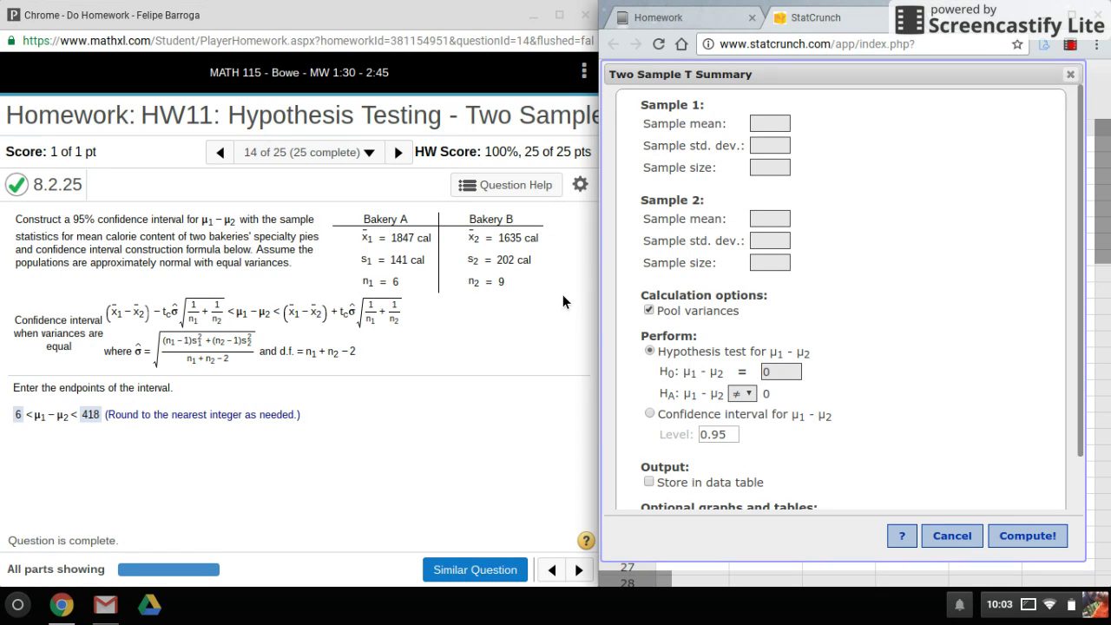
text(1847)
key(Tab)
text(141)
key(Tab)
text(6)
Enter sample 2 summary values: mean 1635, SD 202, n 9
key(Tab)
text(1635)
key(Tab)
text(202)
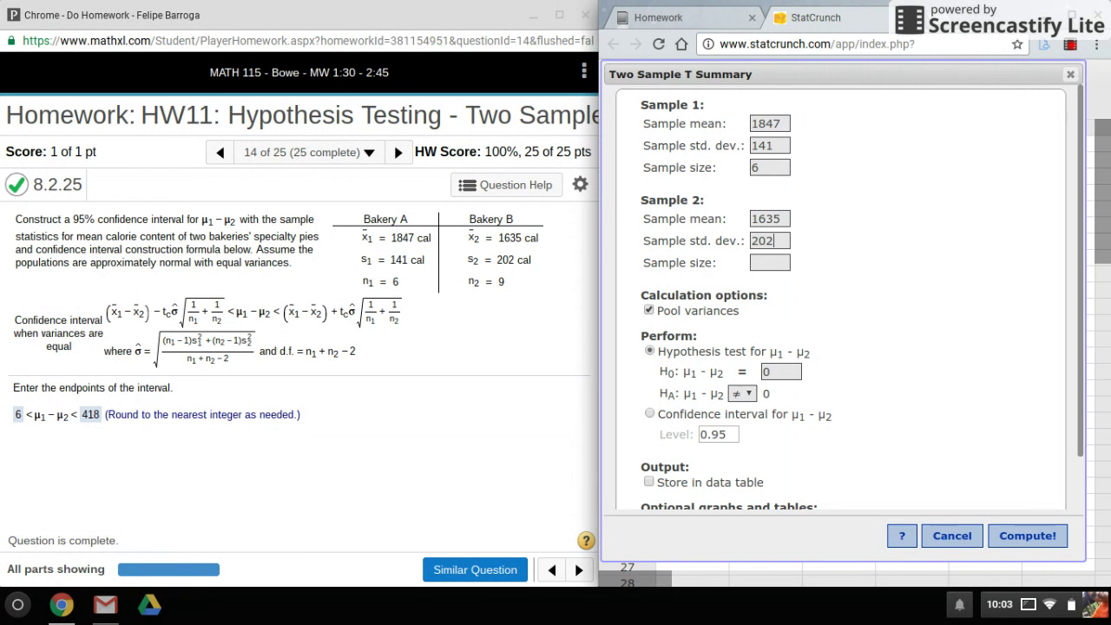
key(Tab)
text(9)
Compute the pooled 95% confidence interval and select limits 5.9243696 and 418.07563
click(687, 417)
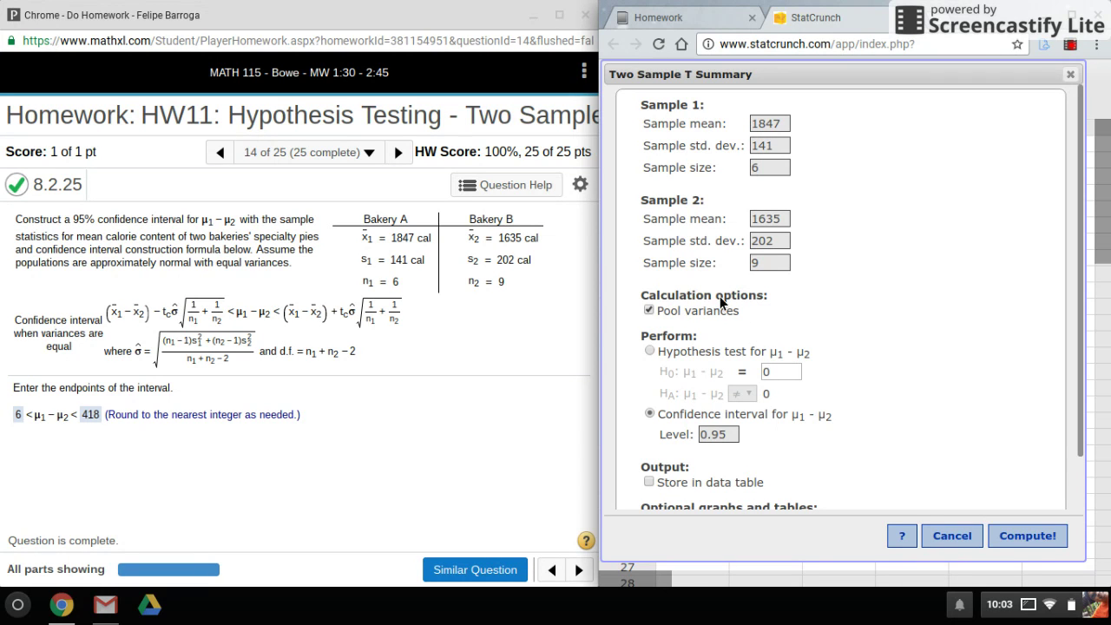
click(1058, 542)
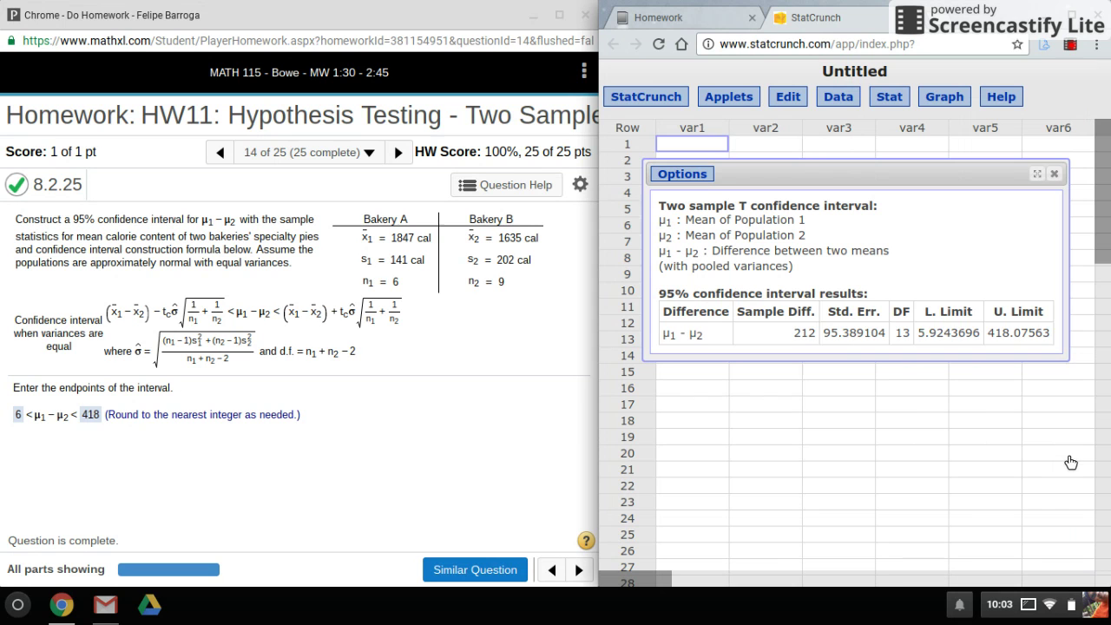
double_click(956, 333)
double_click(1019, 334)
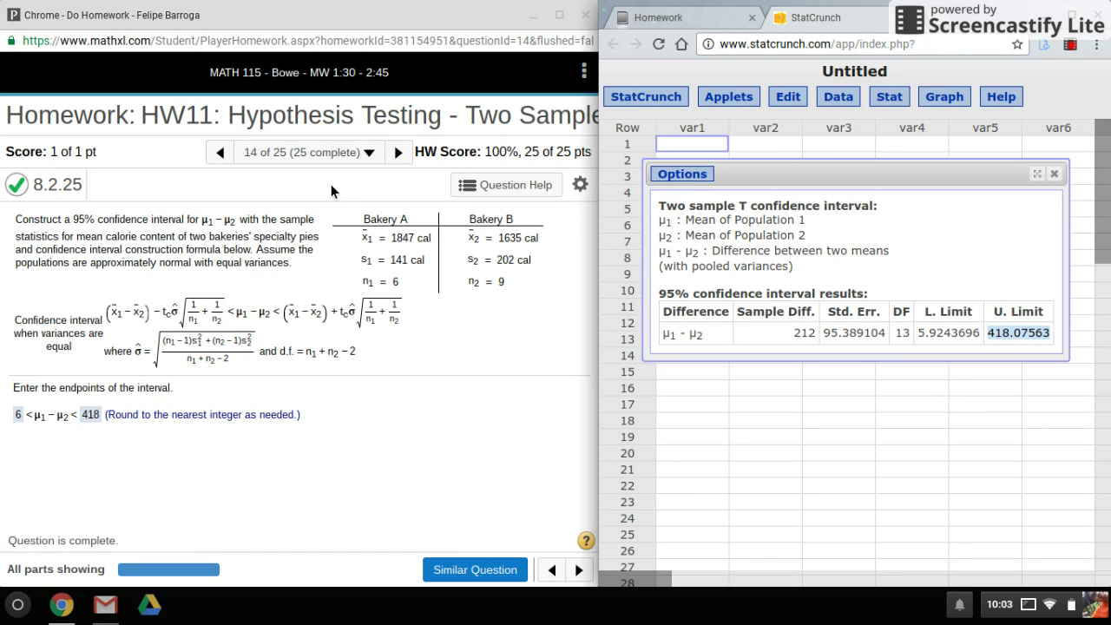
Jump to Question 22 (8.4.21) from the homework overview
click(323, 158)
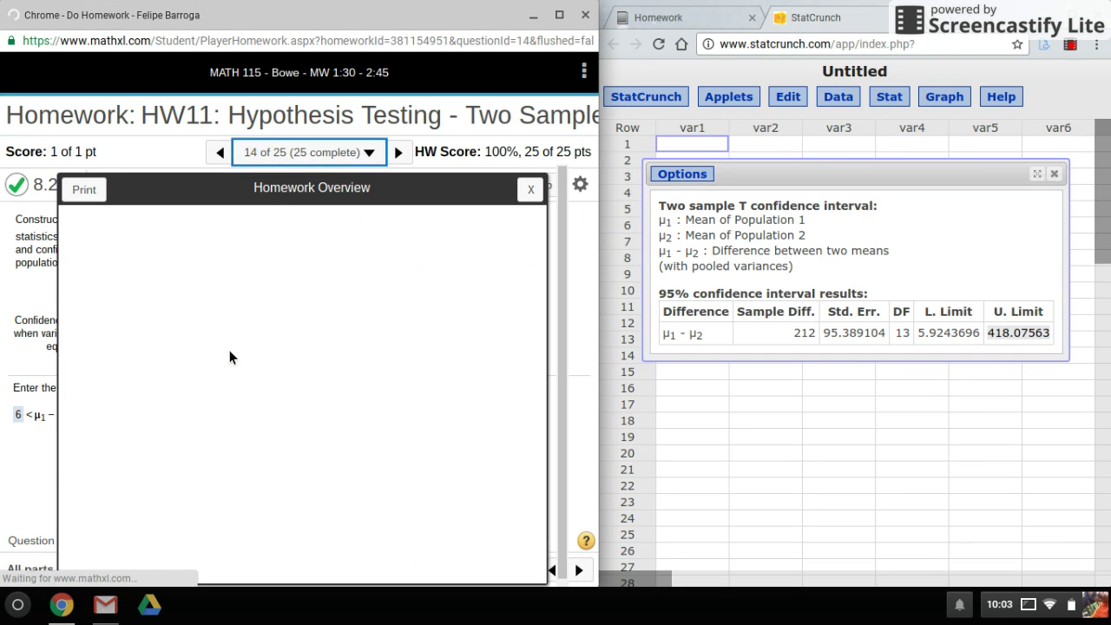
scroll(309, 384, down, 2)
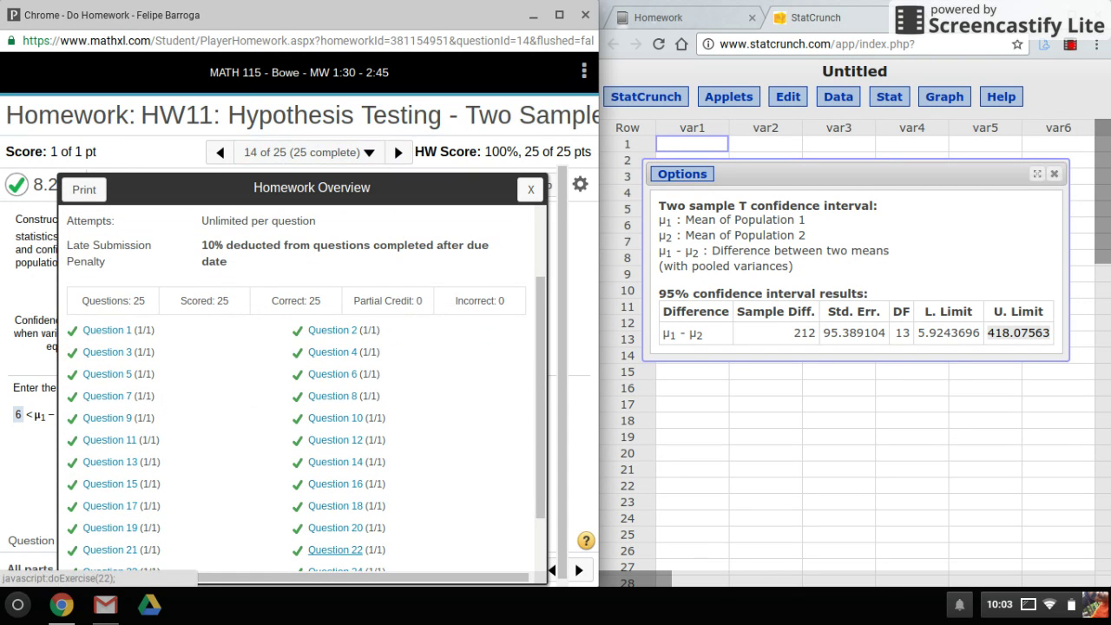
click(337, 550)
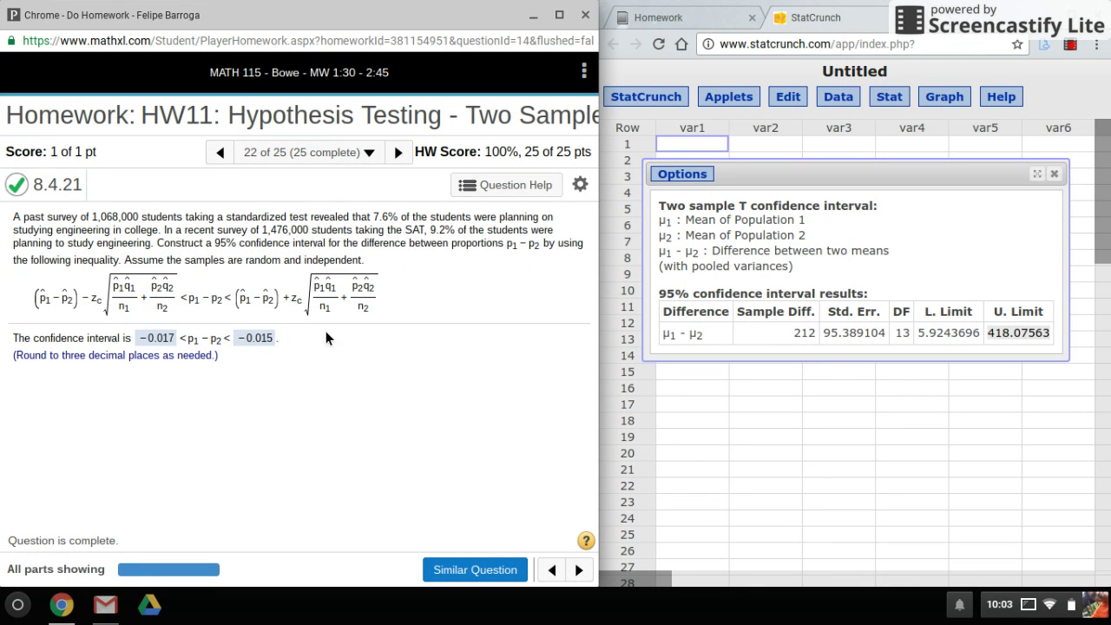
Close the StatCrunch t-interval results and highlight 'proportions' in the problem text
click(1054, 173)
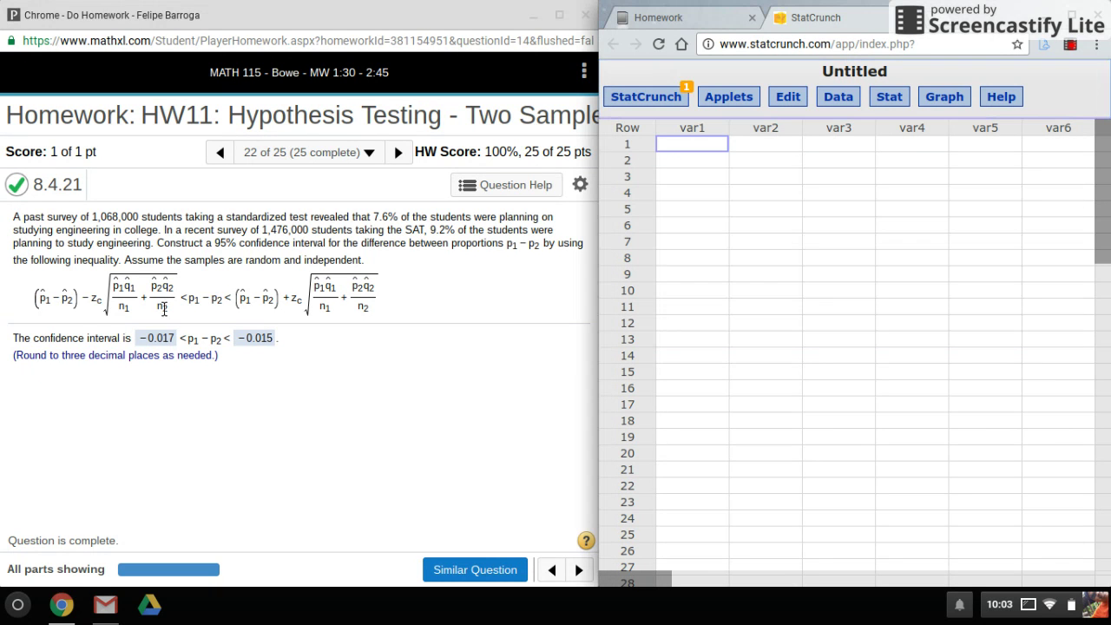
click(385, 227)
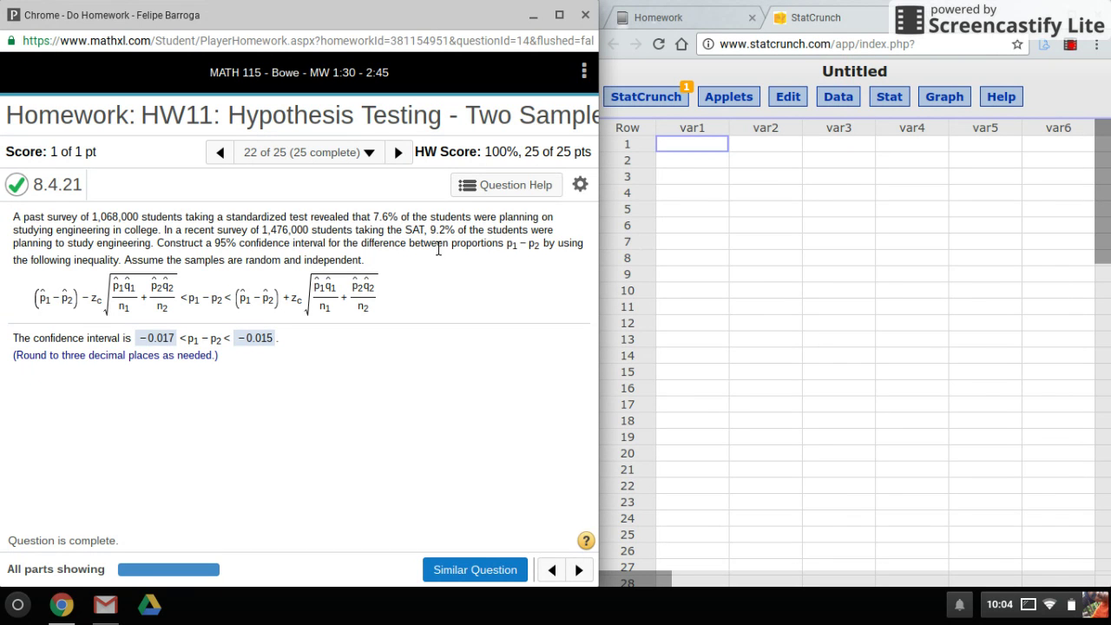
drag(427, 229, 430, 229)
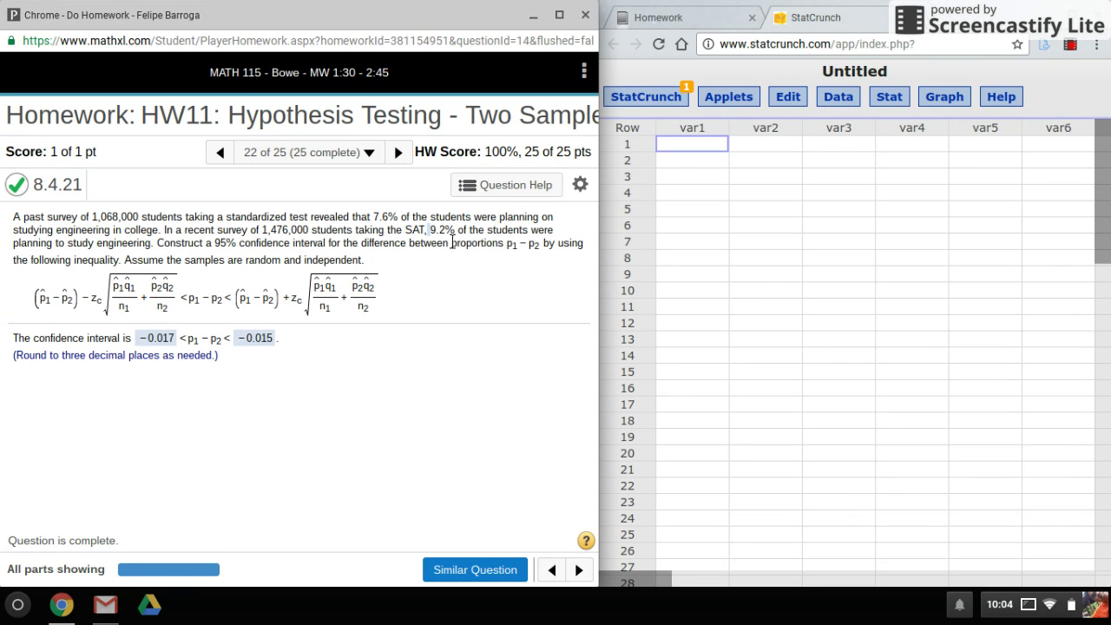
double_click(462, 255)
click(441, 254)
Open Proportion Stats > Two Sample > With Summary and enter 1068000 and 1476000 observations
click(890, 97)
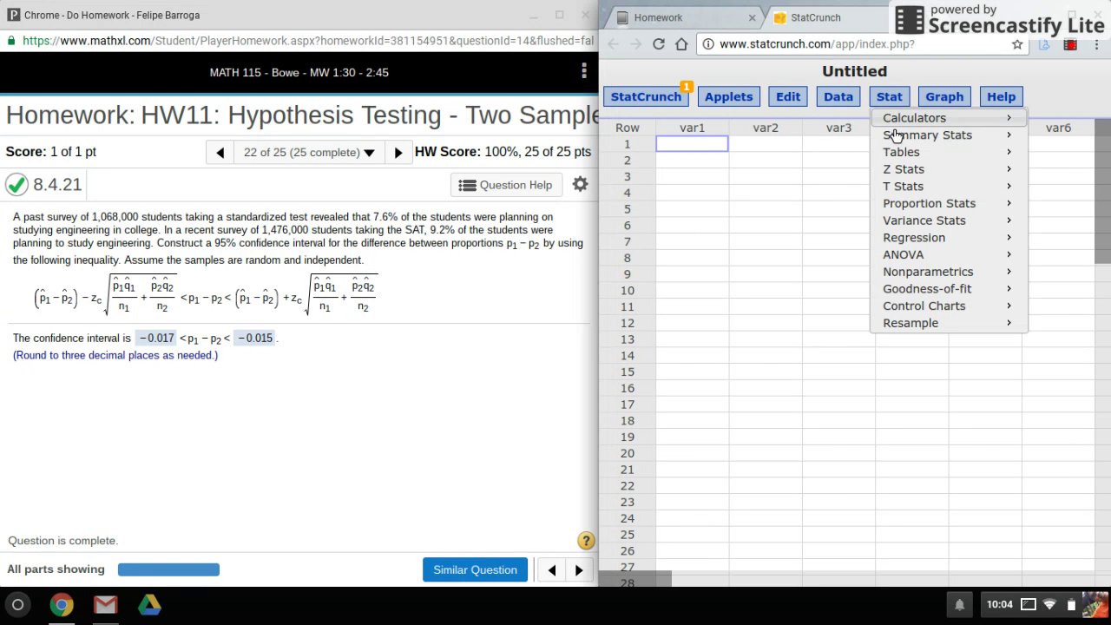
mouse_move(904, 208)
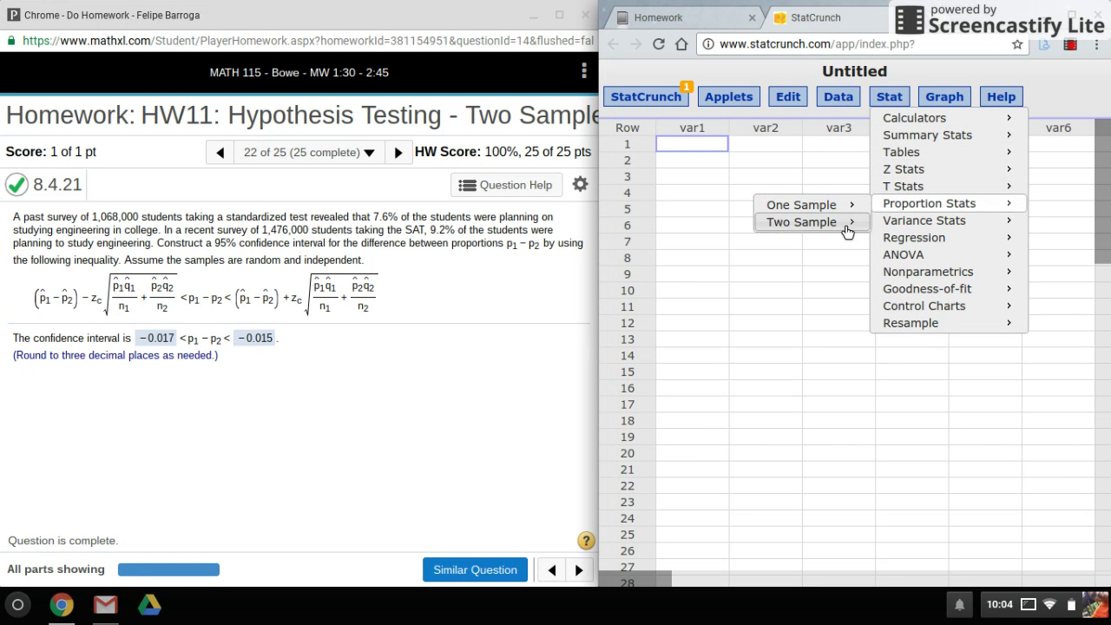
mouse_move(846, 223)
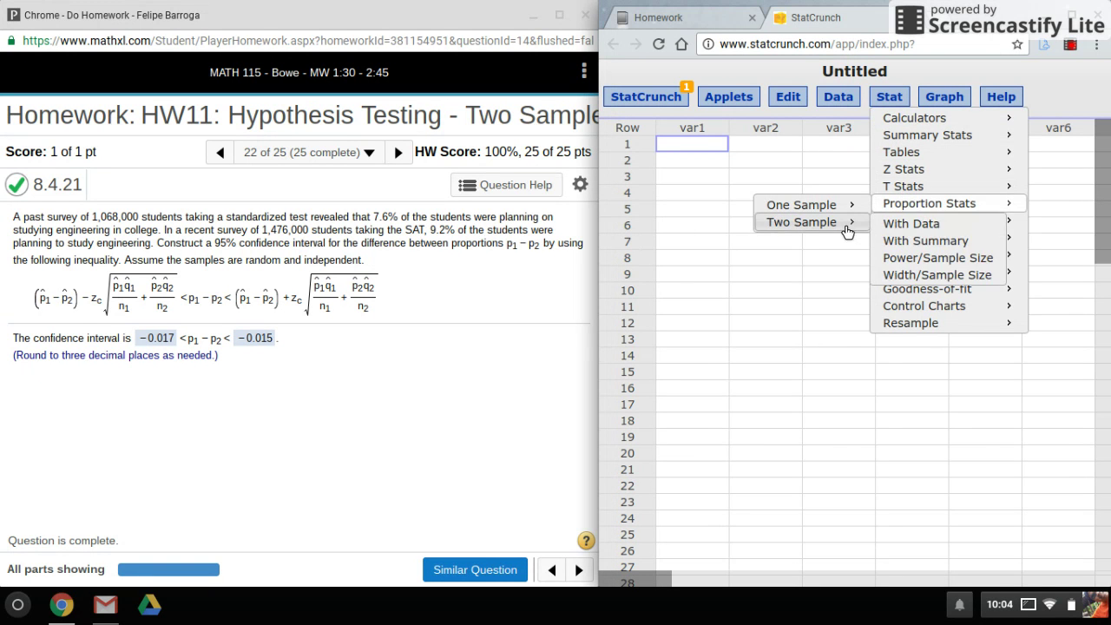
click(900, 243)
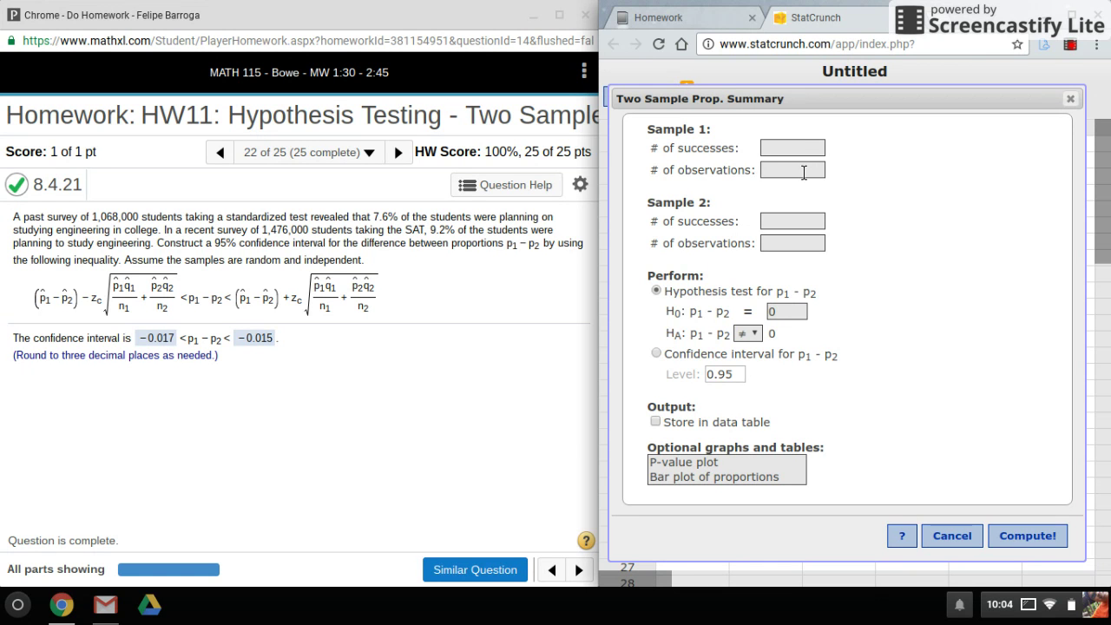
text(1)
text(068000)
text(1476)
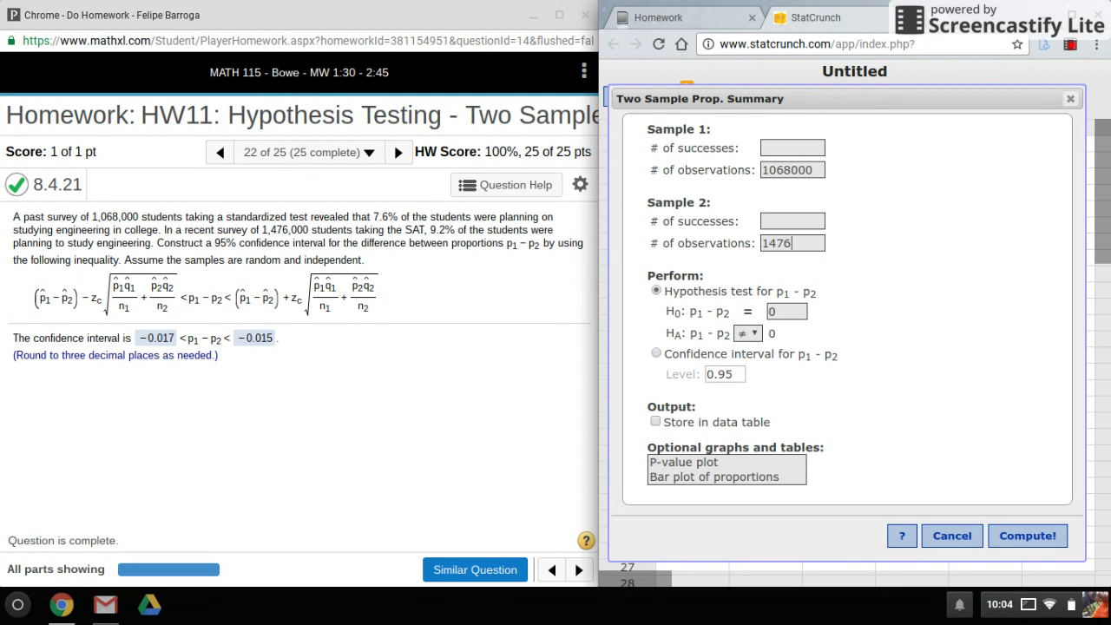
text(000)
Calculate 1068000 × 0.076 = 81168 in Calculator and enter it as sample 1 successes
key(super)
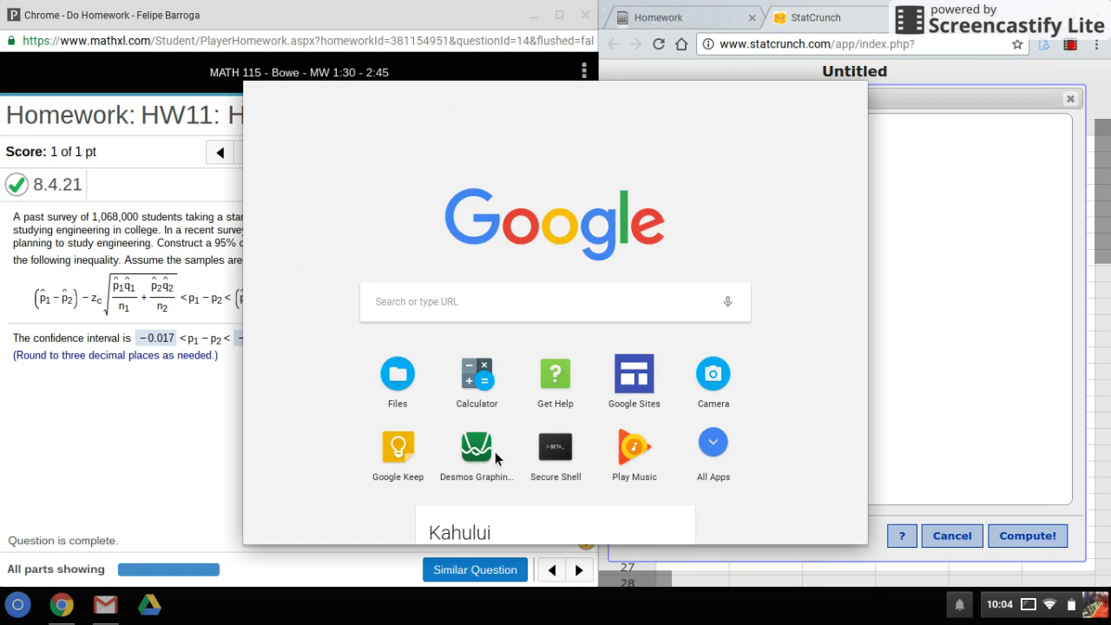
key(Escape)
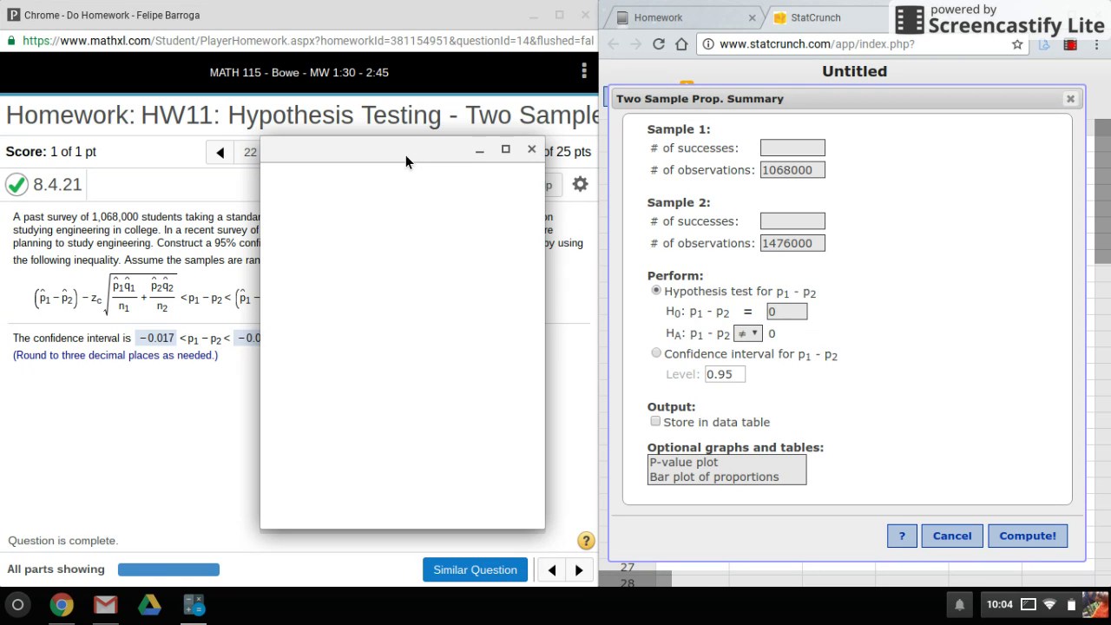
drag(405, 155, 752, 142)
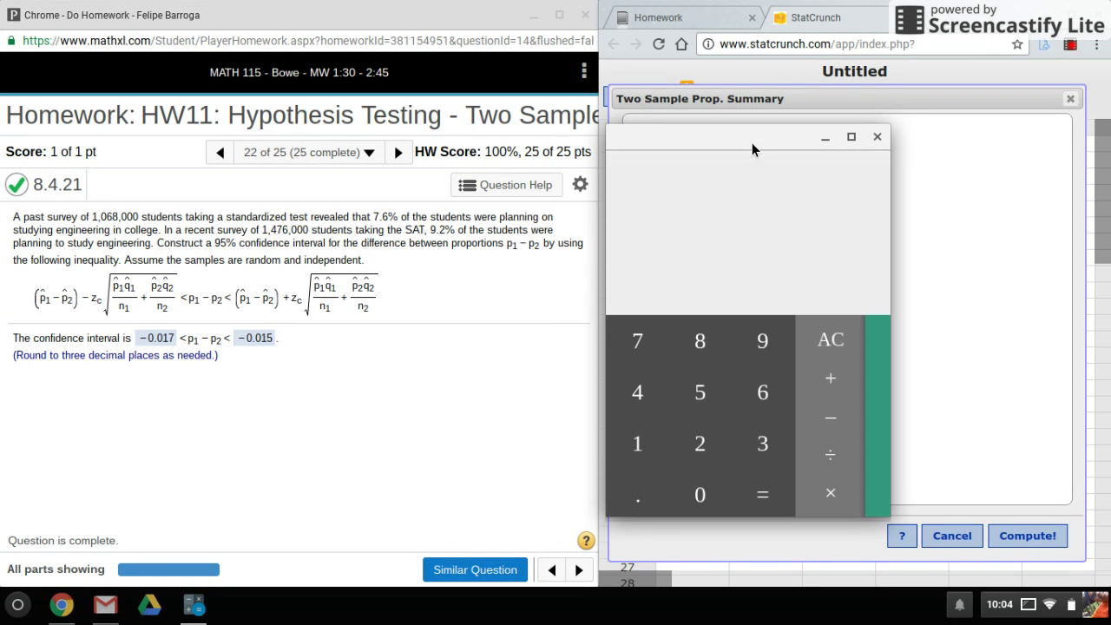
text(1068000)
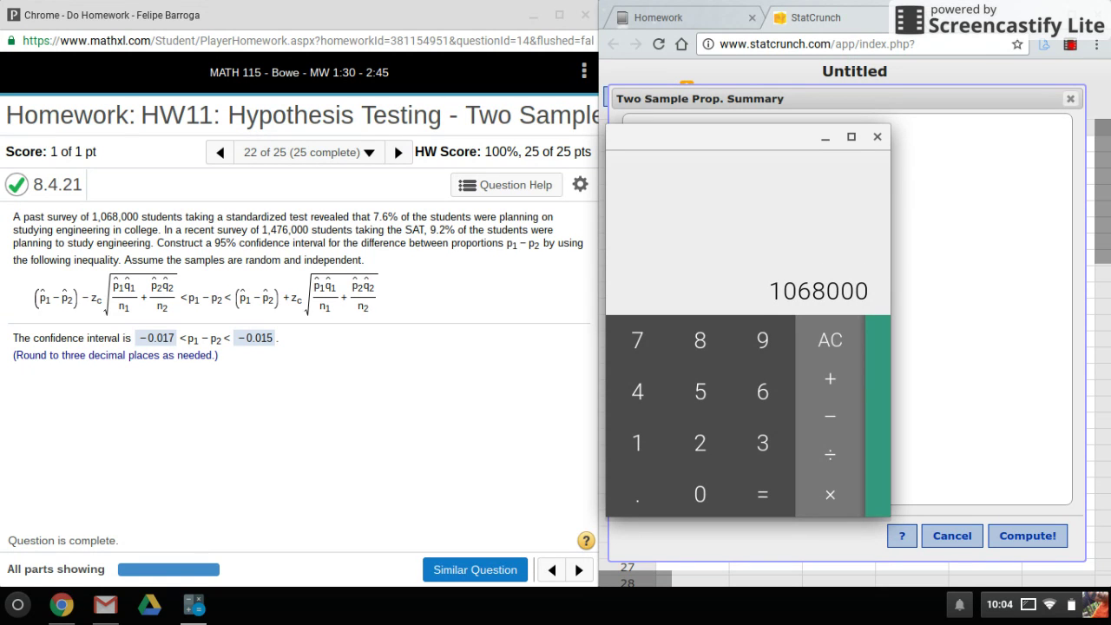
text(*0.07)
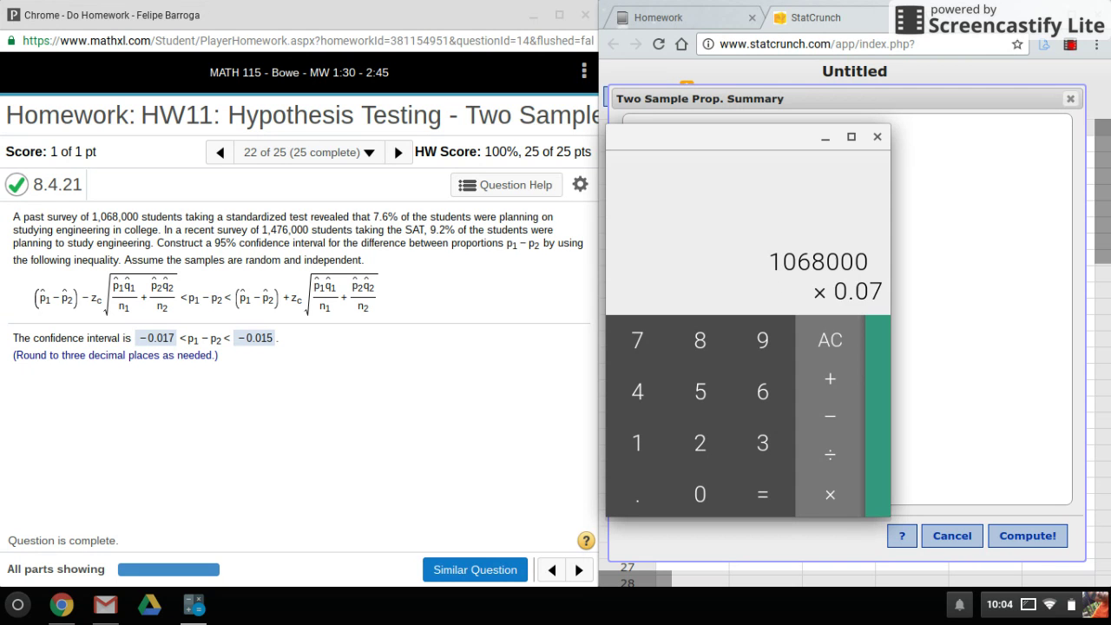
text(6)
key(Return)
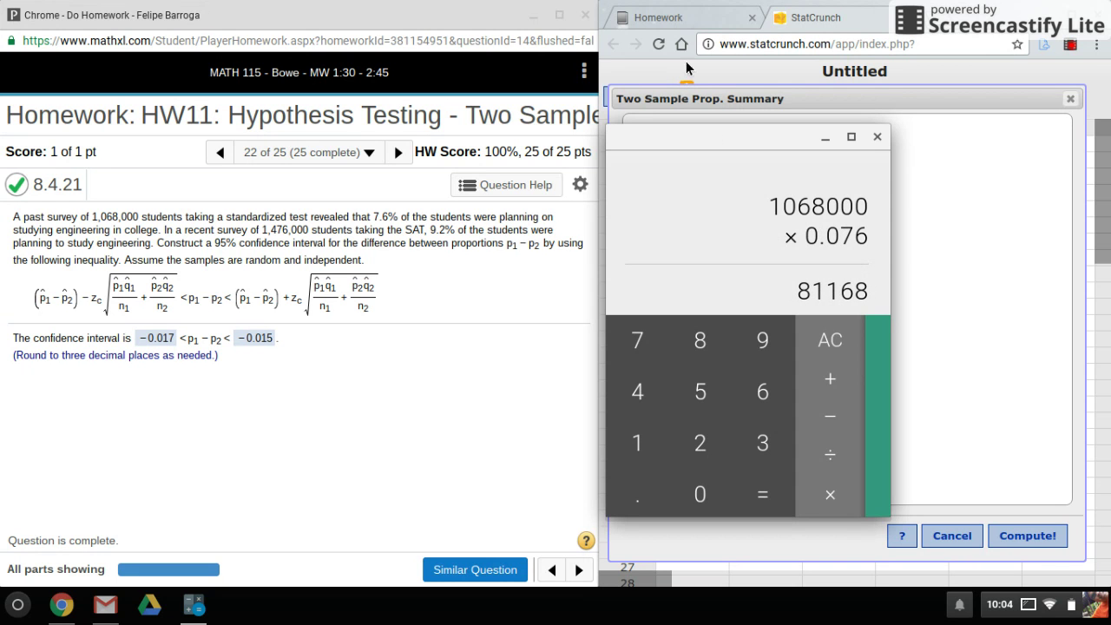
drag(722, 135, 428, 167)
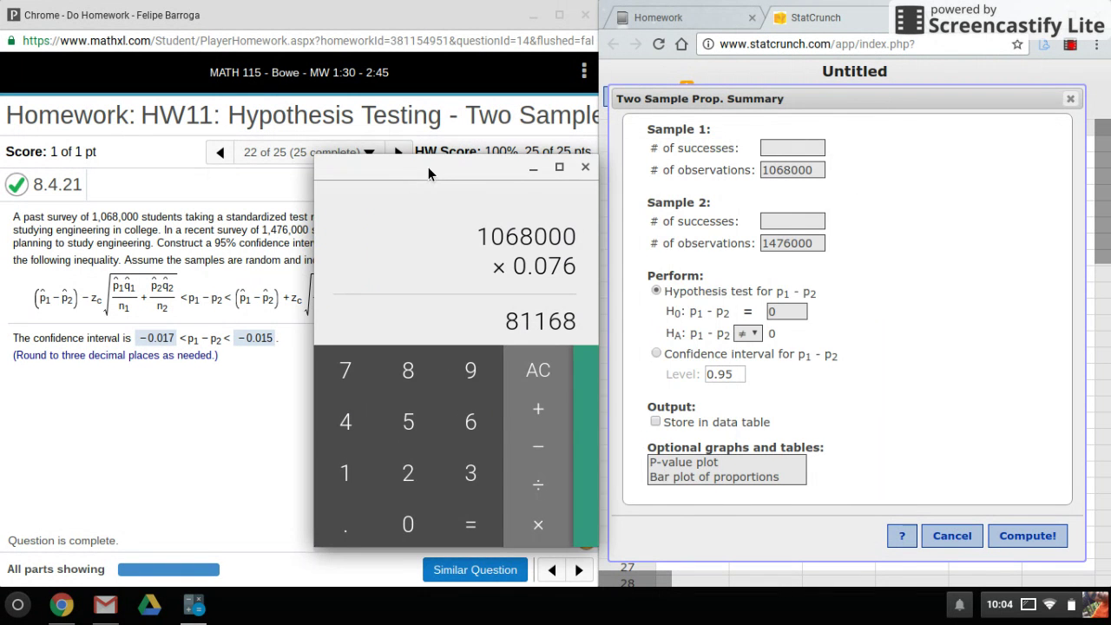
click(781, 149)
text(811)
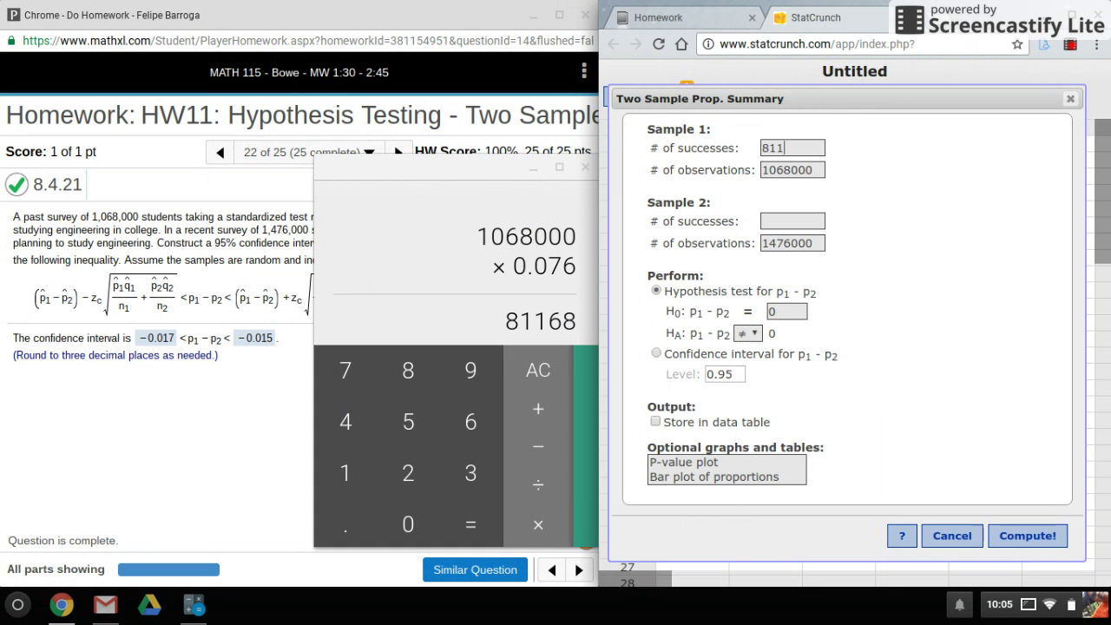
text(68)
Calculate 1476000 × 0.092 = 135792 and move Calculator off the form
key(alt+Tab)
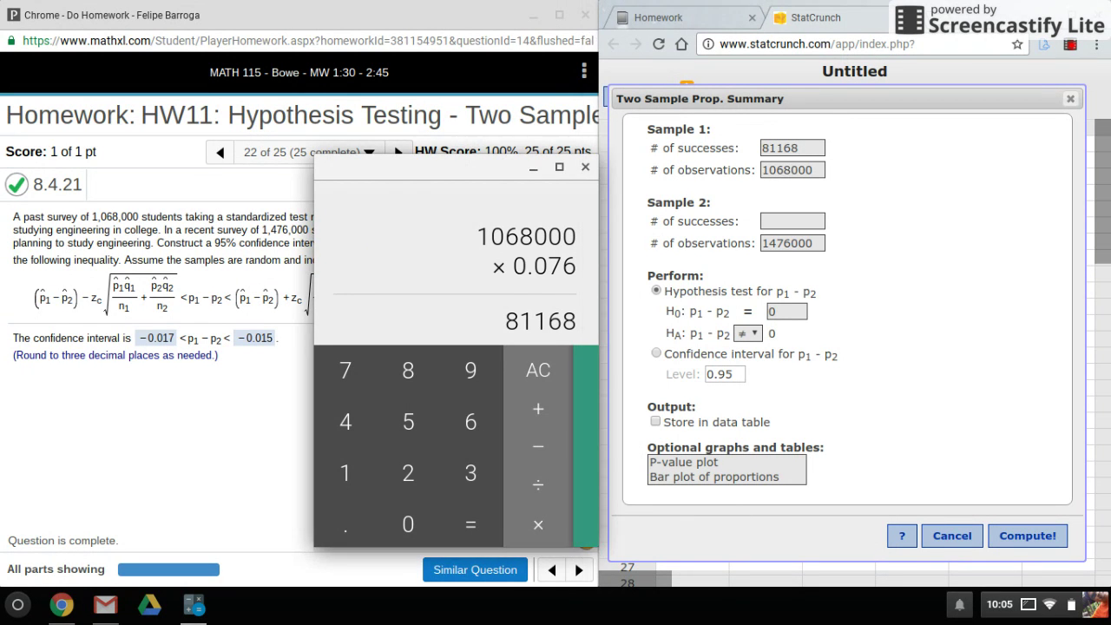
text(14)
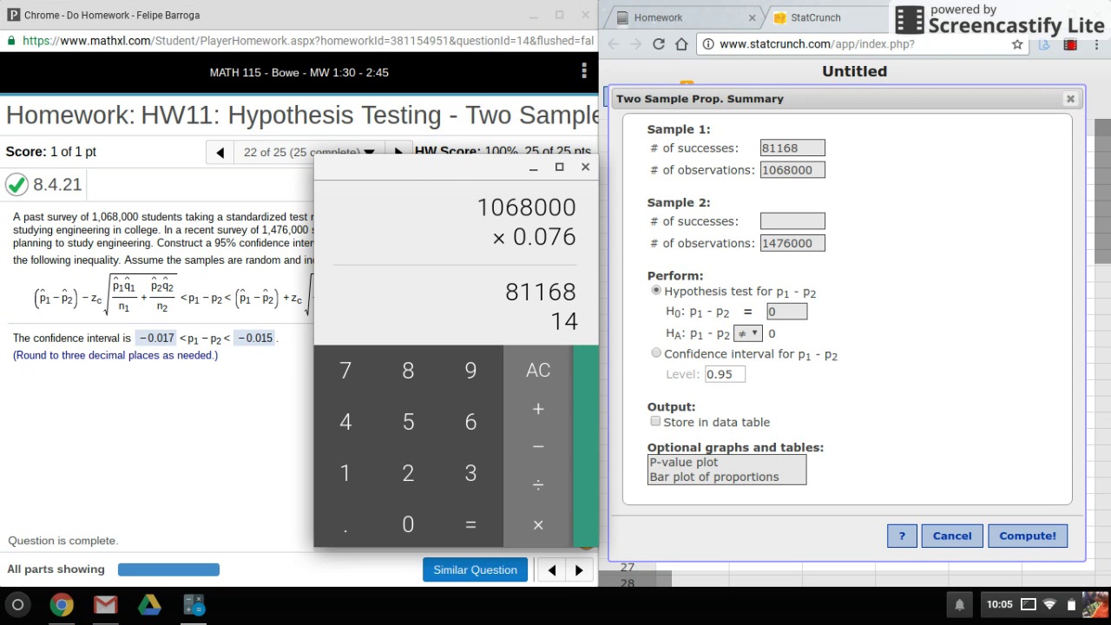
text(76000)
drag(495, 166, 683, 161)
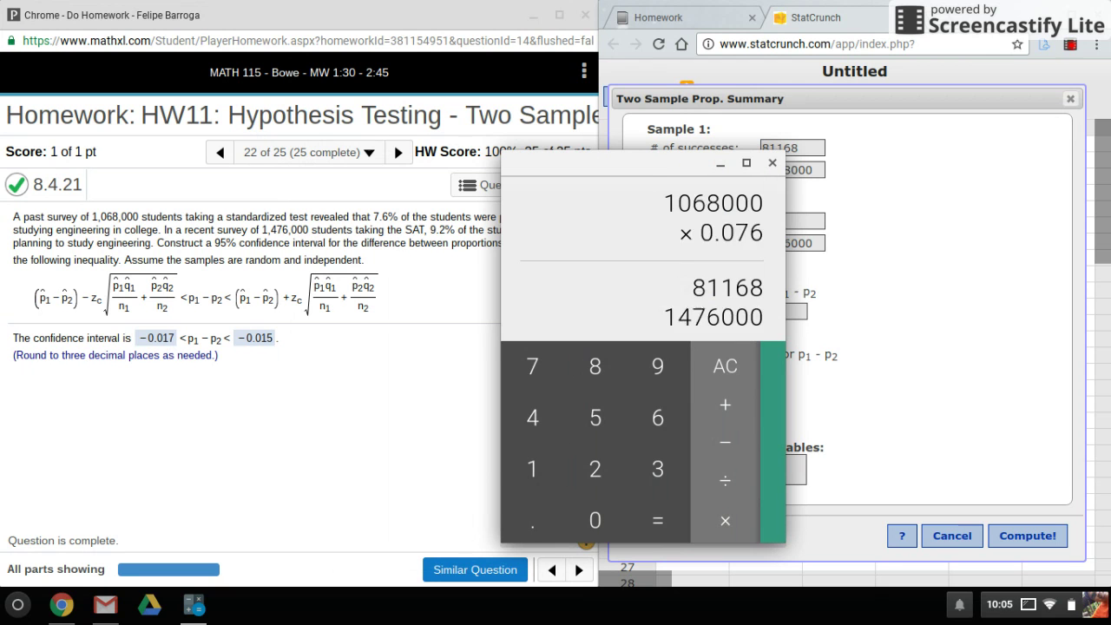
text(*0.092)
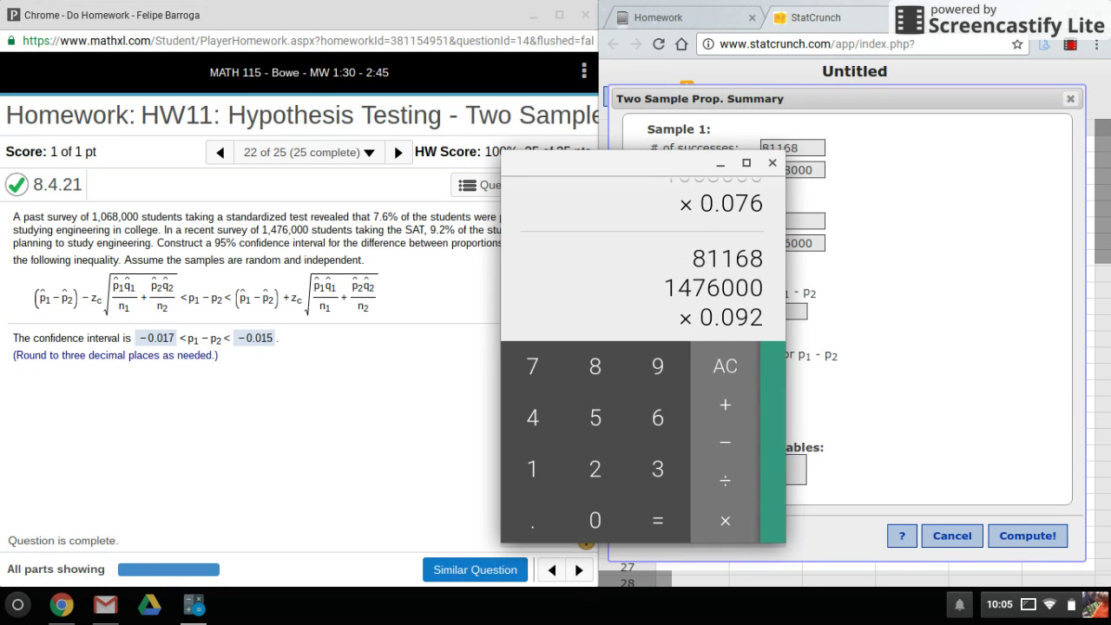
key(Return)
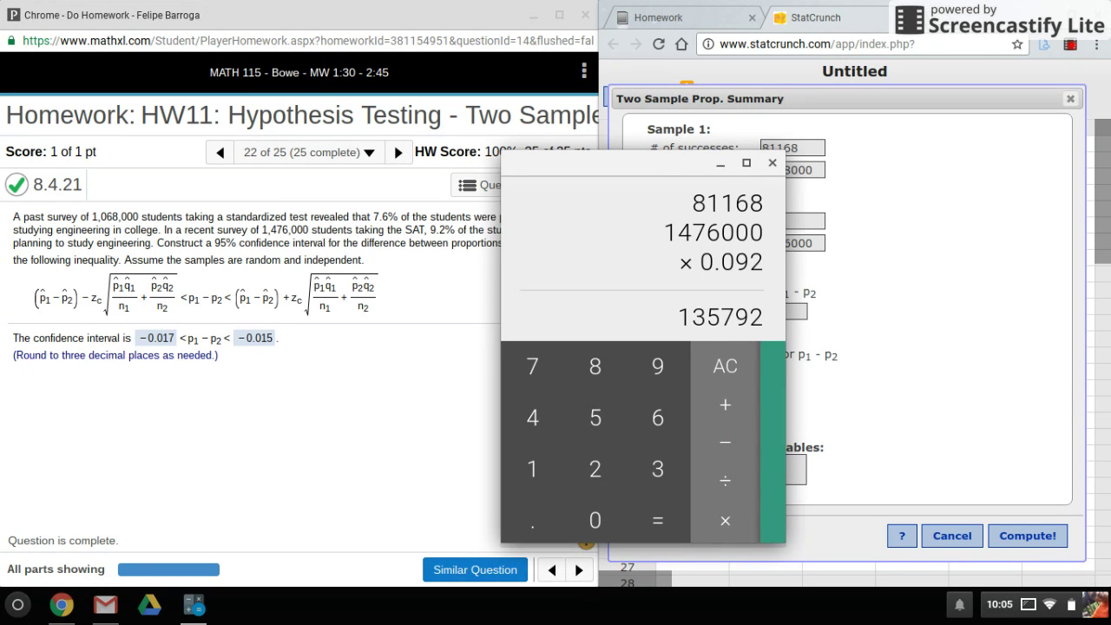
drag(637, 165, 267, 159)
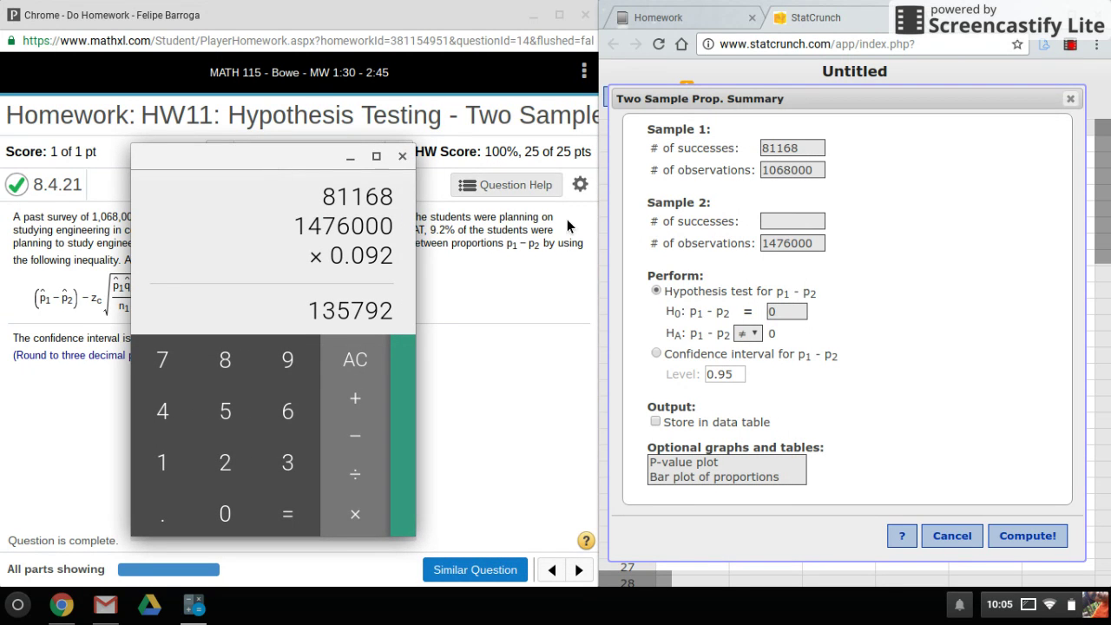
Enter 135792 as sample 2 successes and minimize Calculator
click(794, 222)
text(135792)
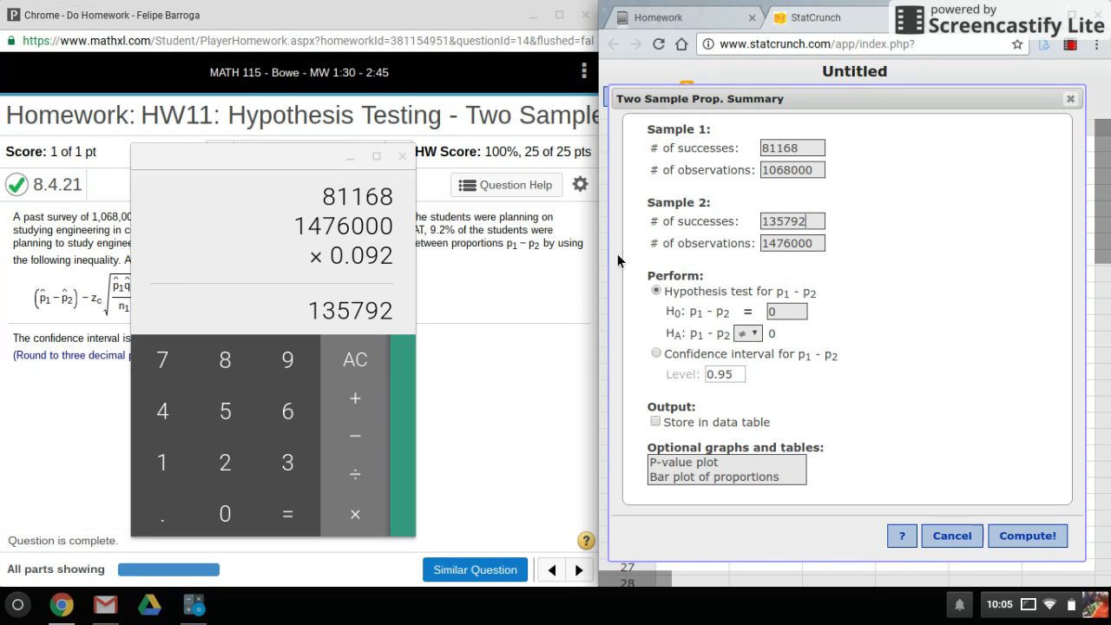
click(351, 157)
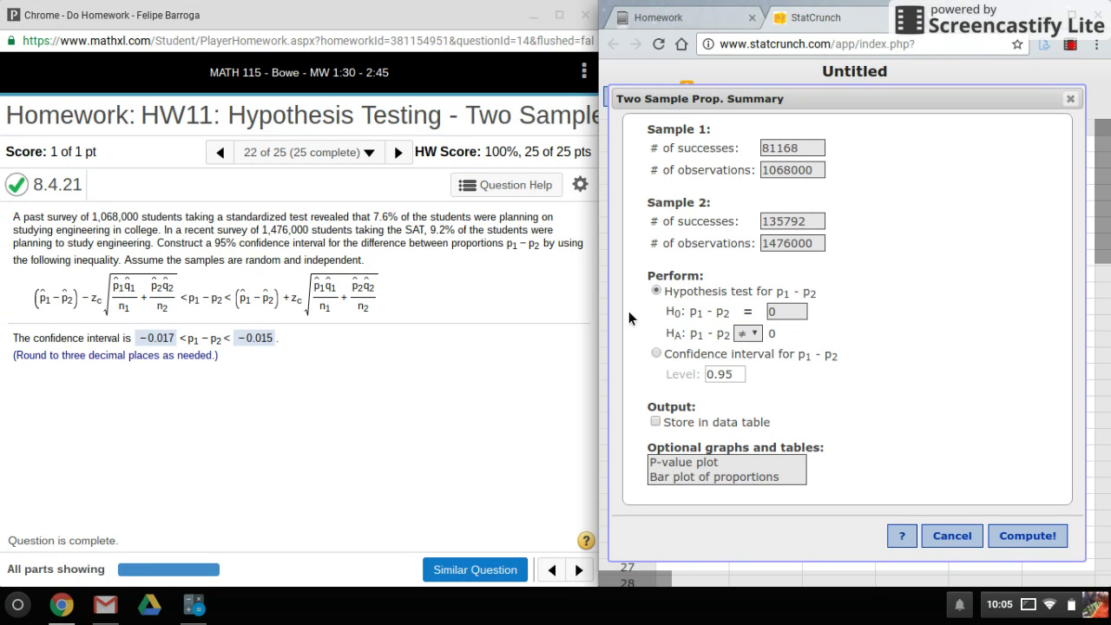
Compute the two-proportion interval, select limits −0.016685565 and −0.015314435, then advance MathXL
click(674, 355)
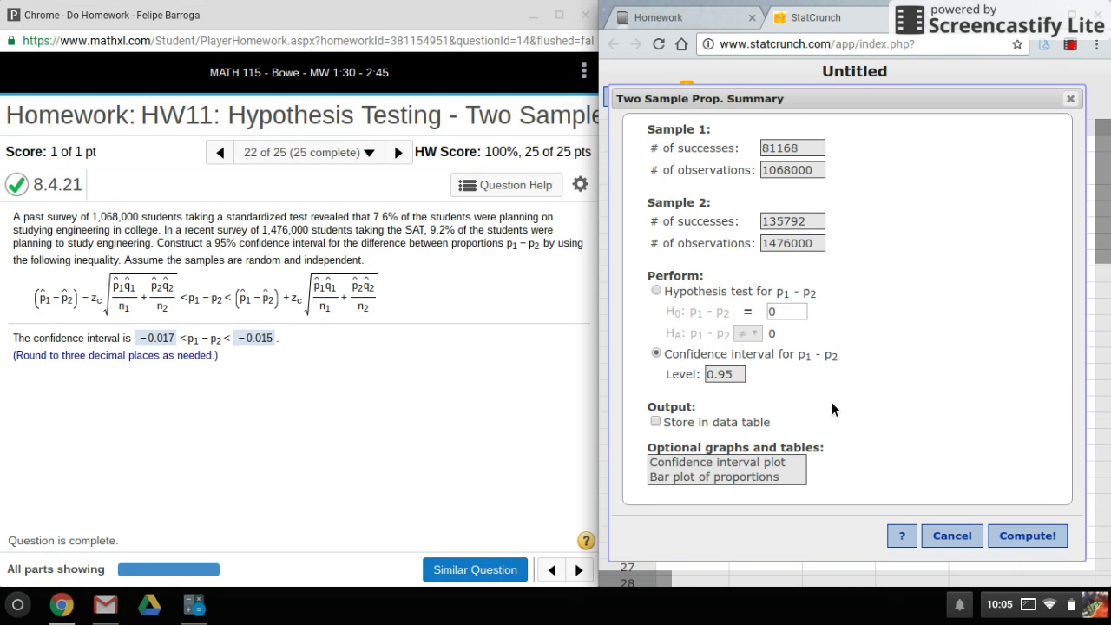
click(1040, 541)
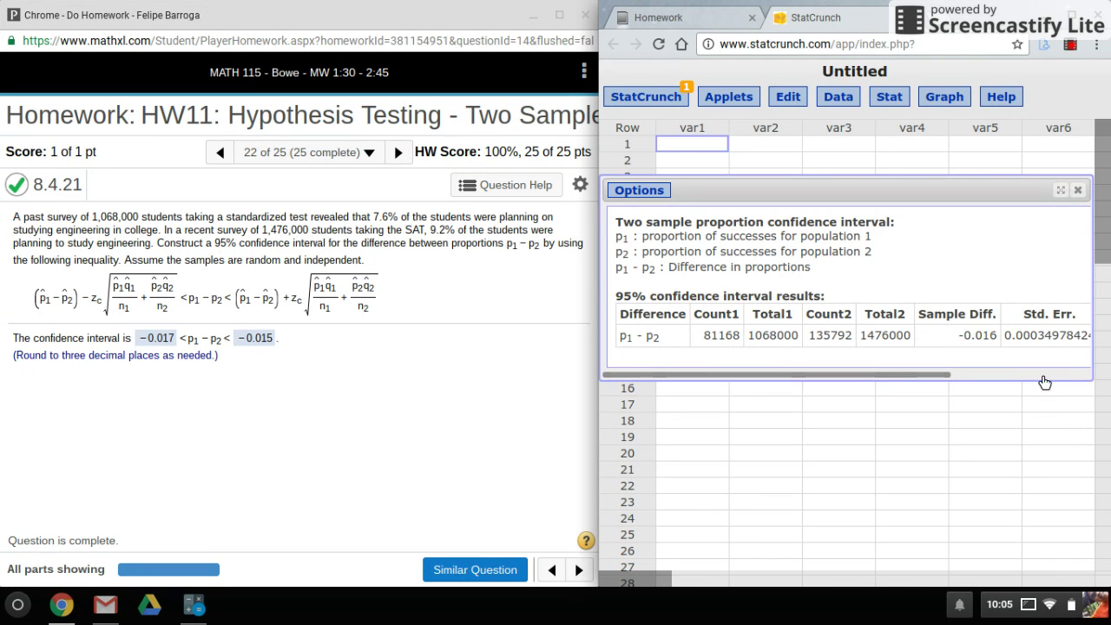
scroll(1045, 383, right, 5)
double_click(965, 340)
double_click(1055, 338)
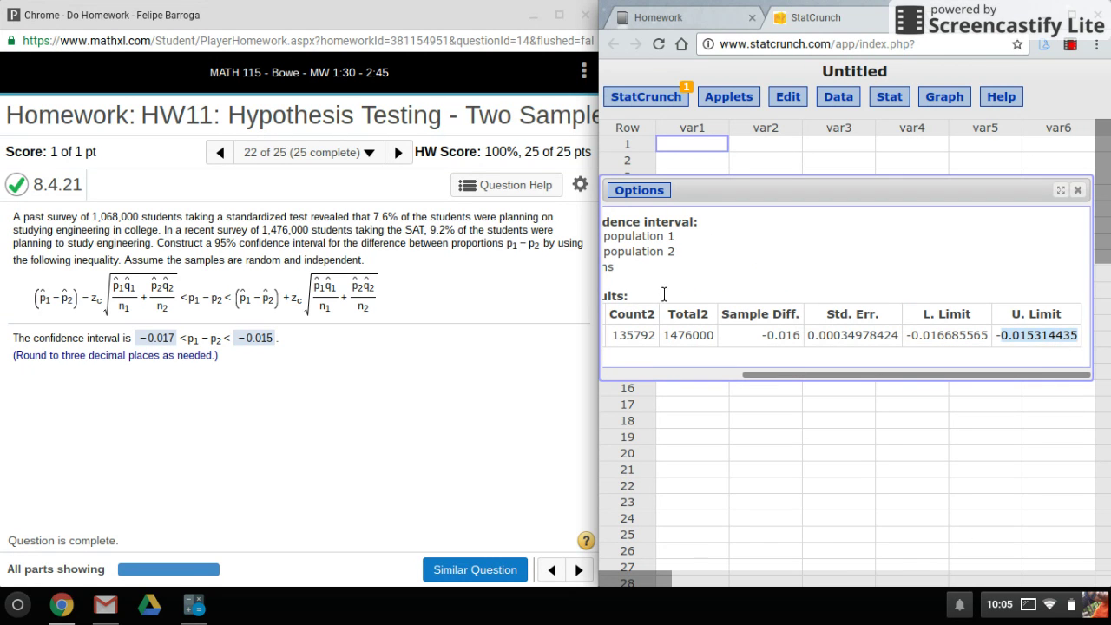
click(395, 154)
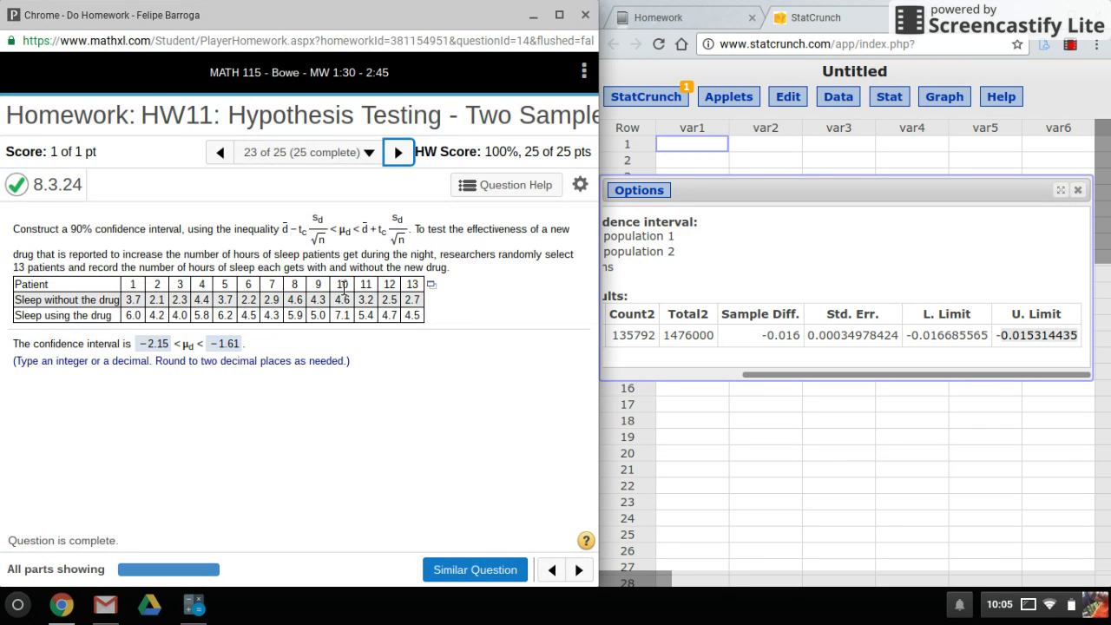
Close old results, copy question 8.3.24's sleep data to clipboard, and select var1 as target
click(1073, 195)
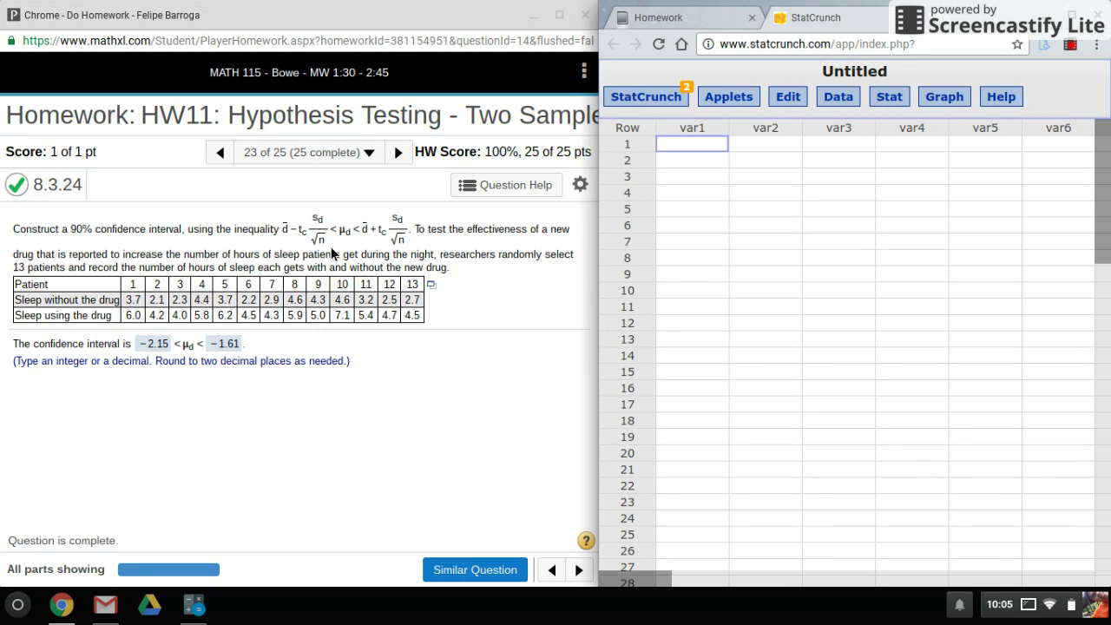
click(292, 240)
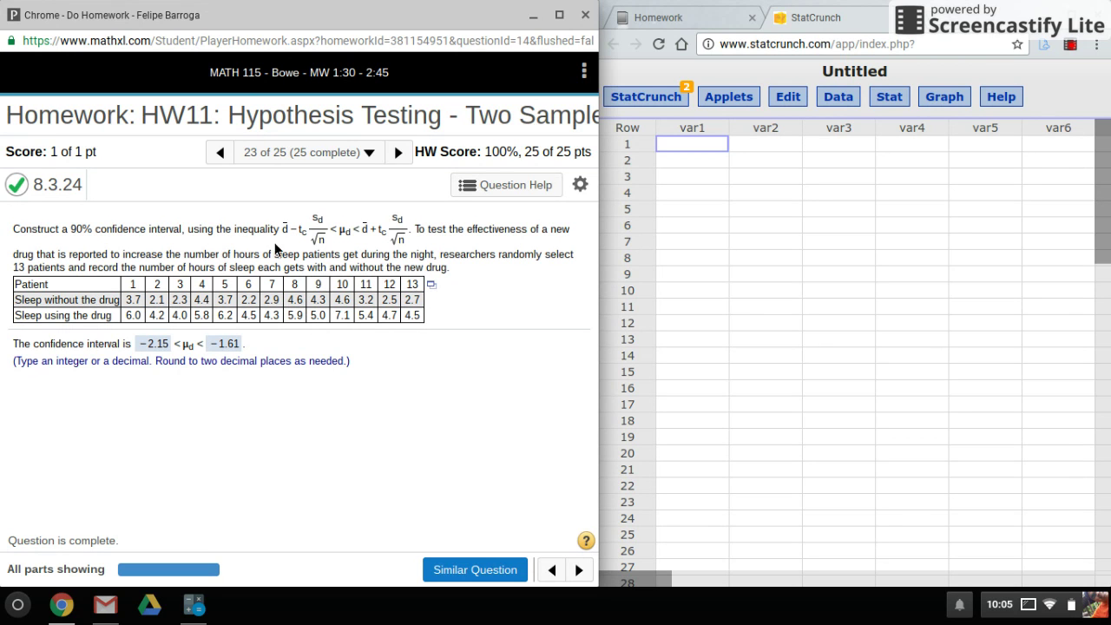
click(440, 290)
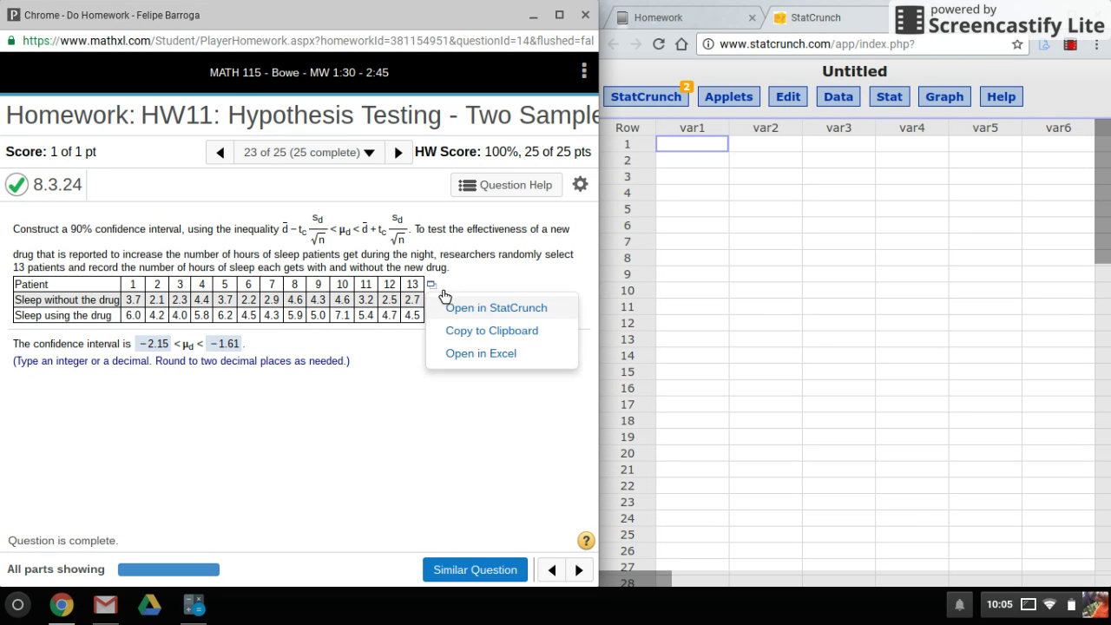
click(519, 319)
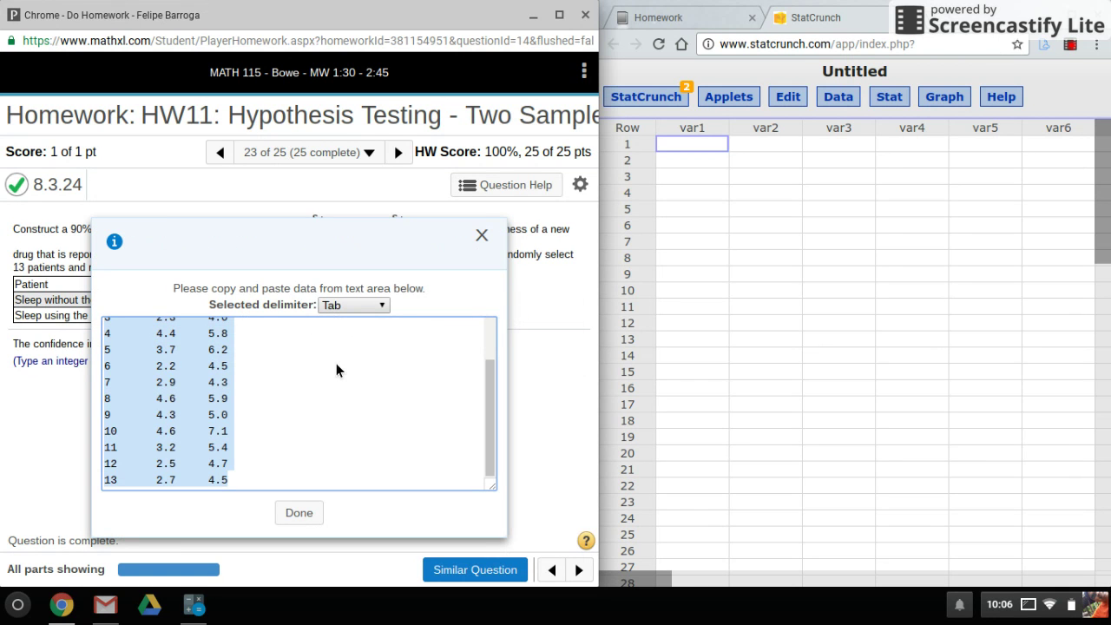
click(482, 236)
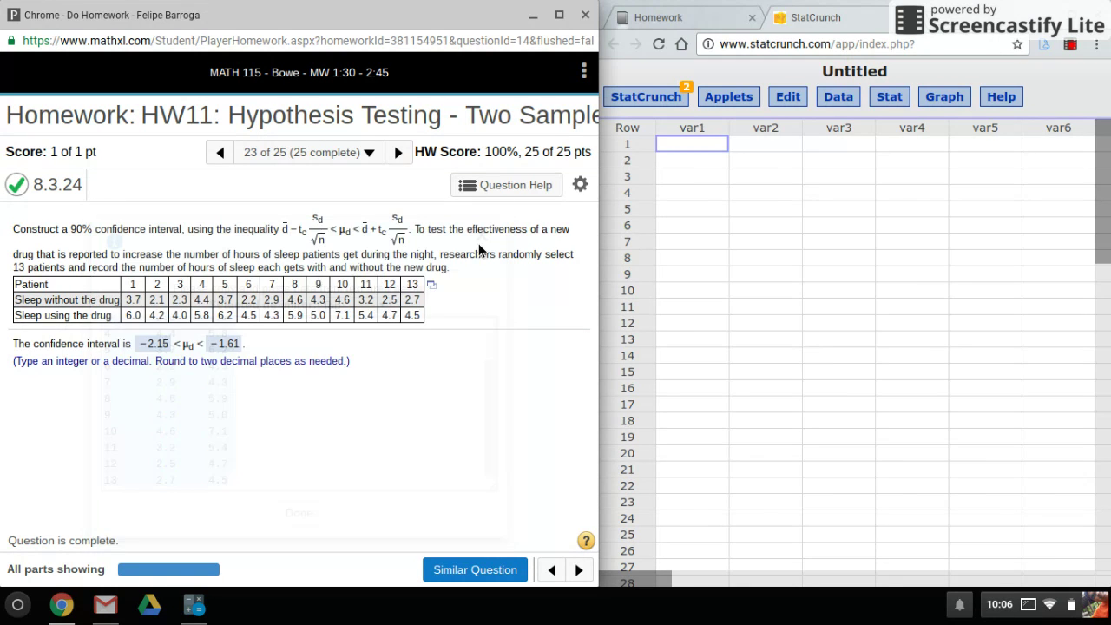
click(696, 131)
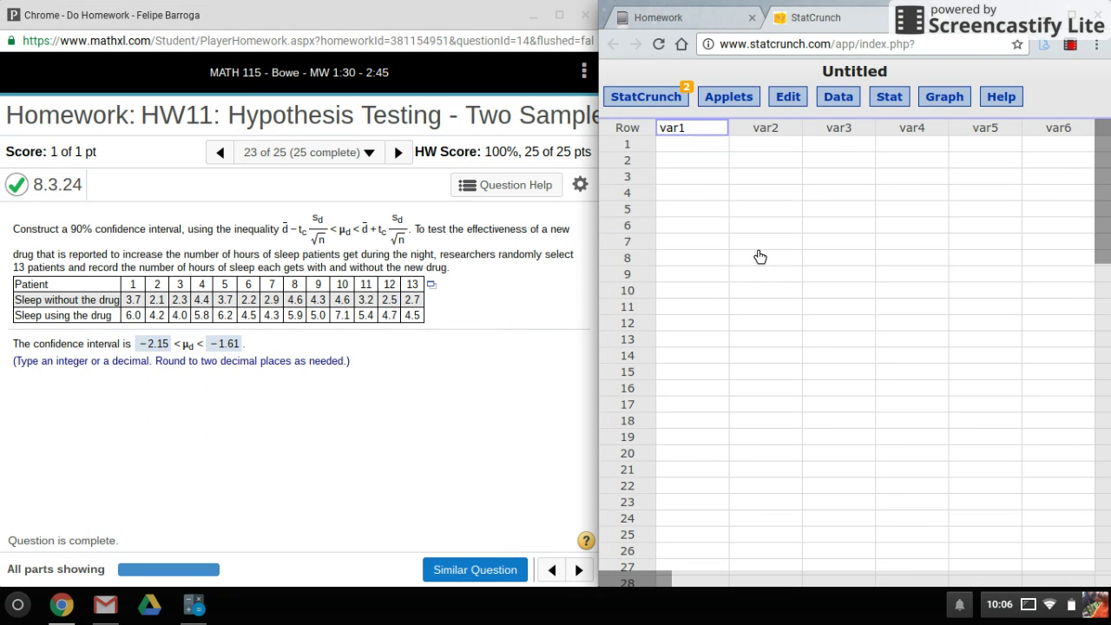
Paste the sleep data and set up a paired T with Sleep without/using the drug
text(Patient	Sleep without the drug	Sleep using the drug 1	3.7	6 2	2.1	4.2 3	2.3	4 4	4.4	5.8 5	3.7	6.2 6	2.2	4.5 7	2.9	4.3 8	4.6	5.9 9	4.3	5 10	4.6	7.1 11	3.2	5.4 12	2.5	4.7 13	2.7	4.5)
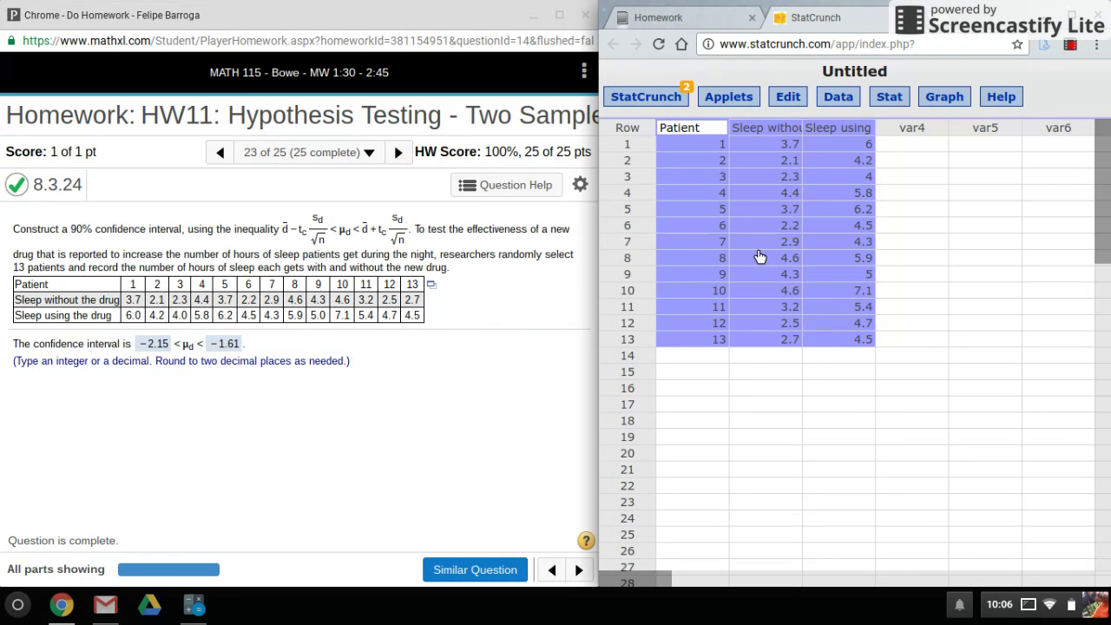
click(907, 151)
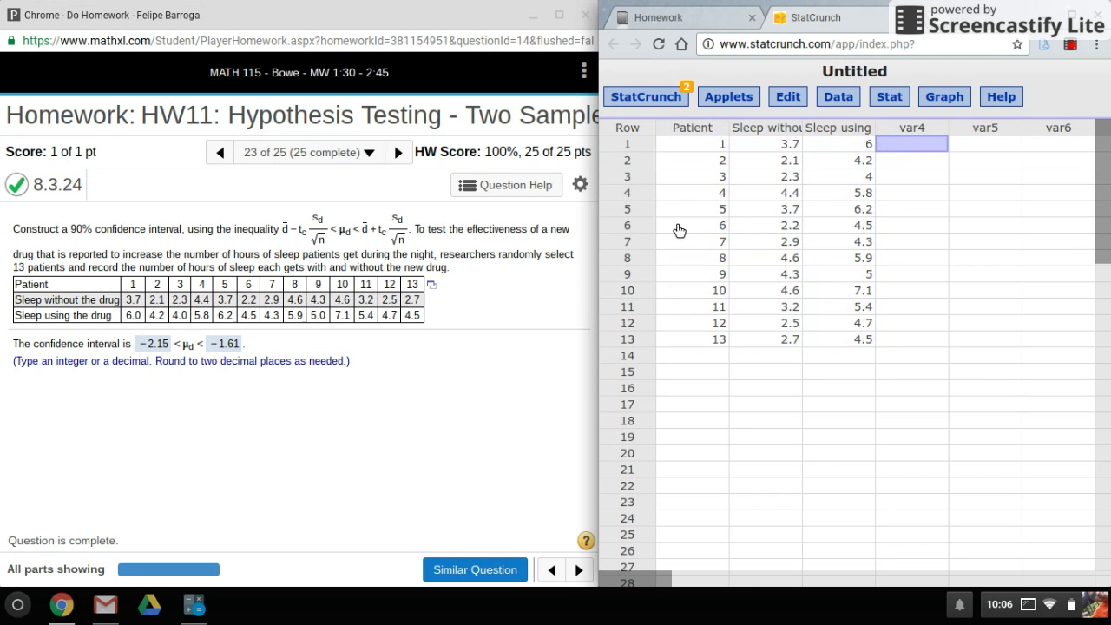
click(905, 100)
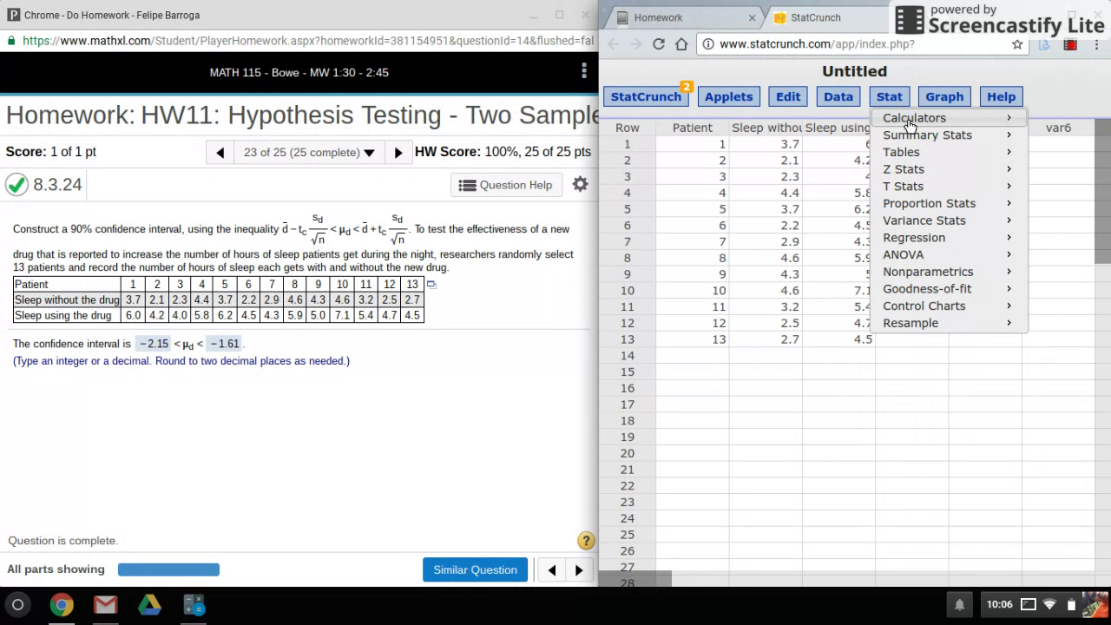
mouse_move(907, 188)
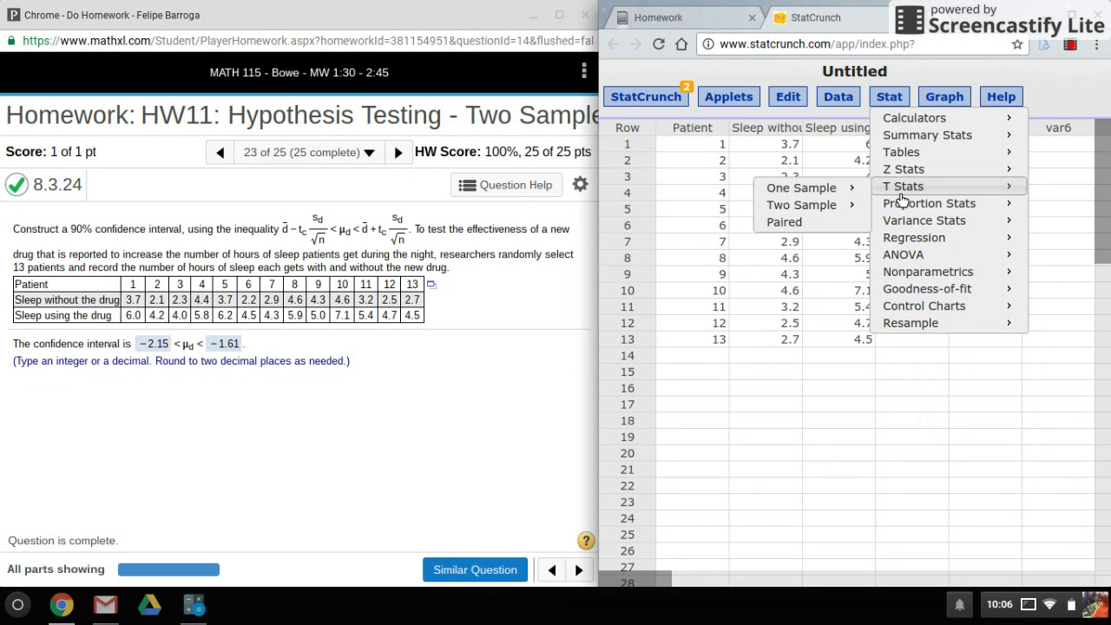
click(842, 234)
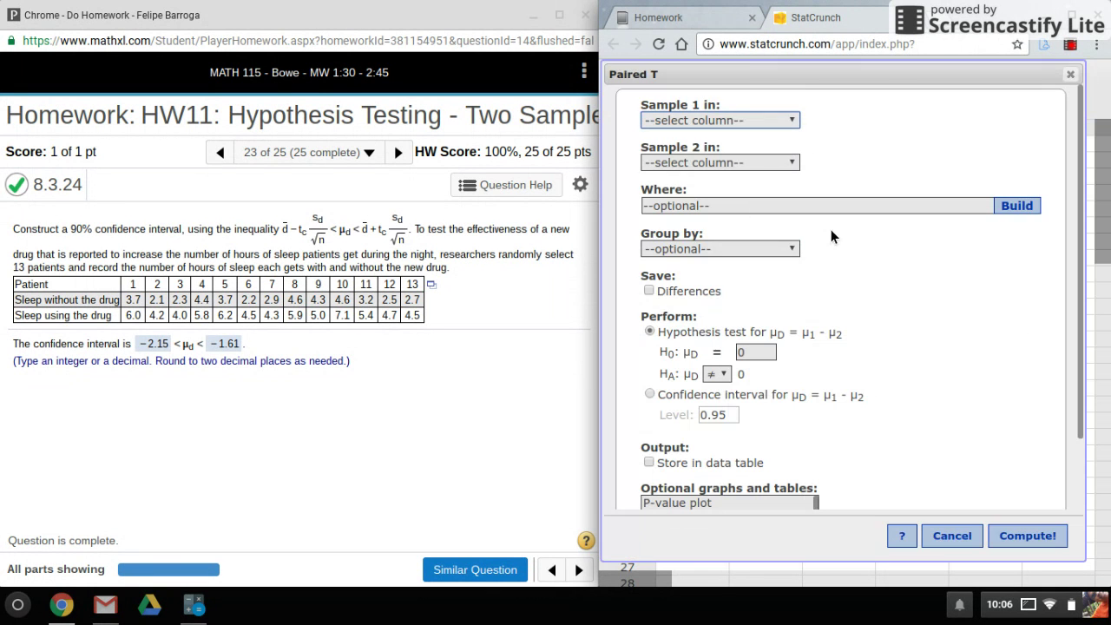
click(756, 122)
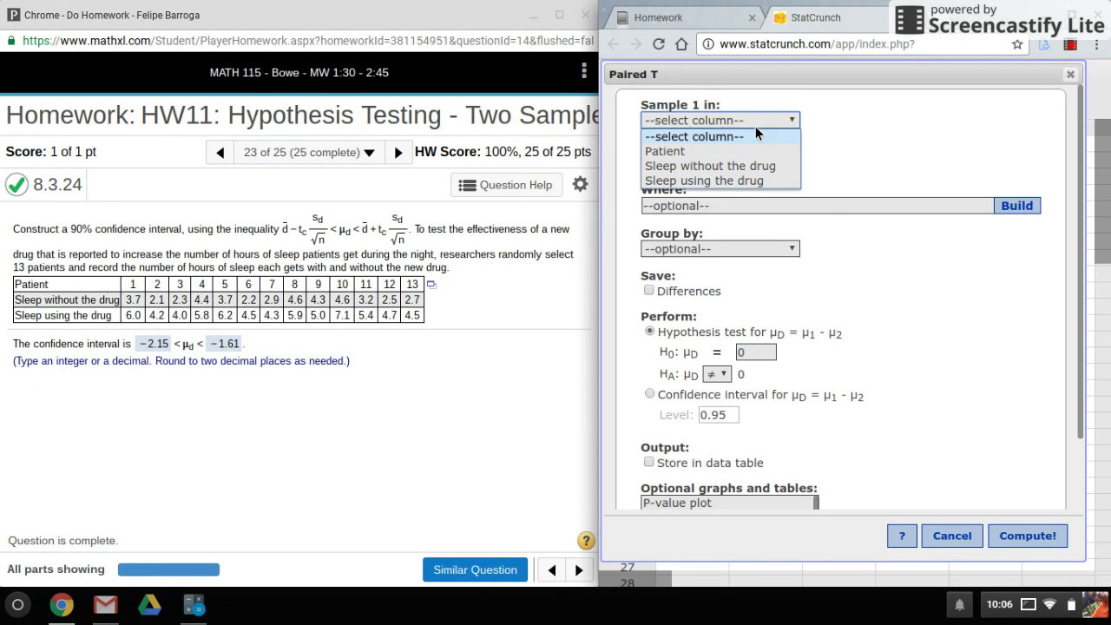
click(713, 164)
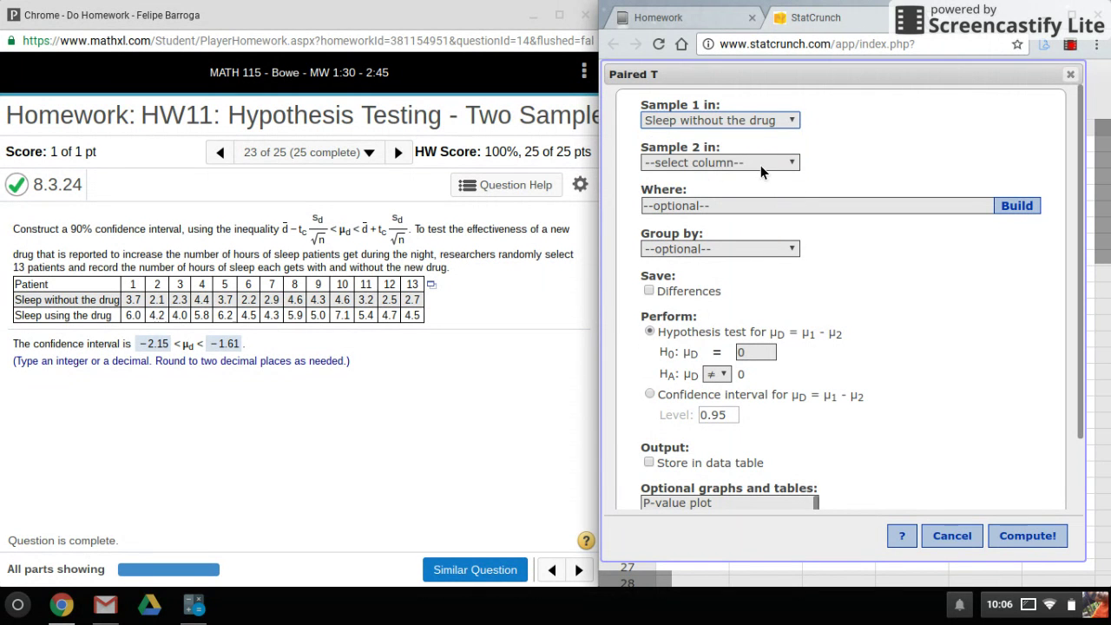
click(761, 164)
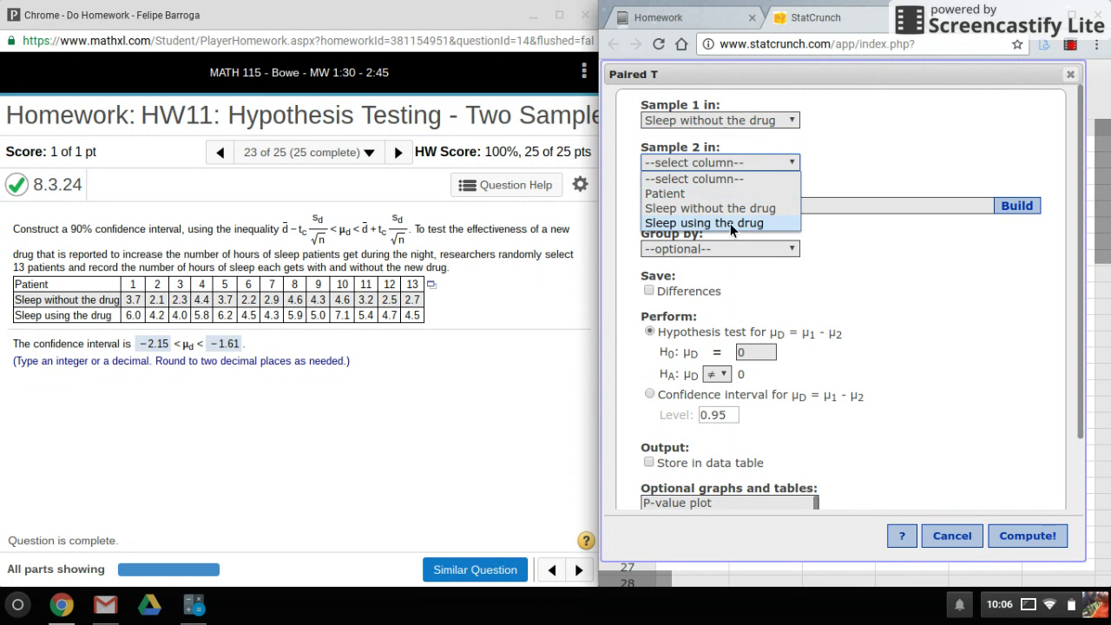
click(729, 223)
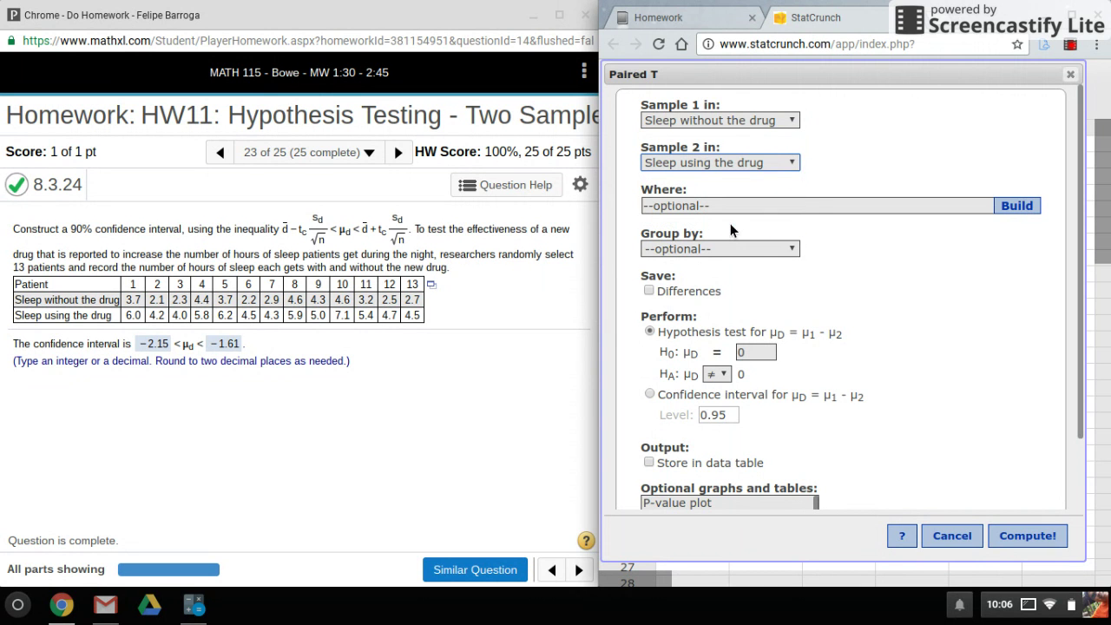
Compute a 90% paired confidence interval, giving mean difference −1.8769231
click(703, 394)
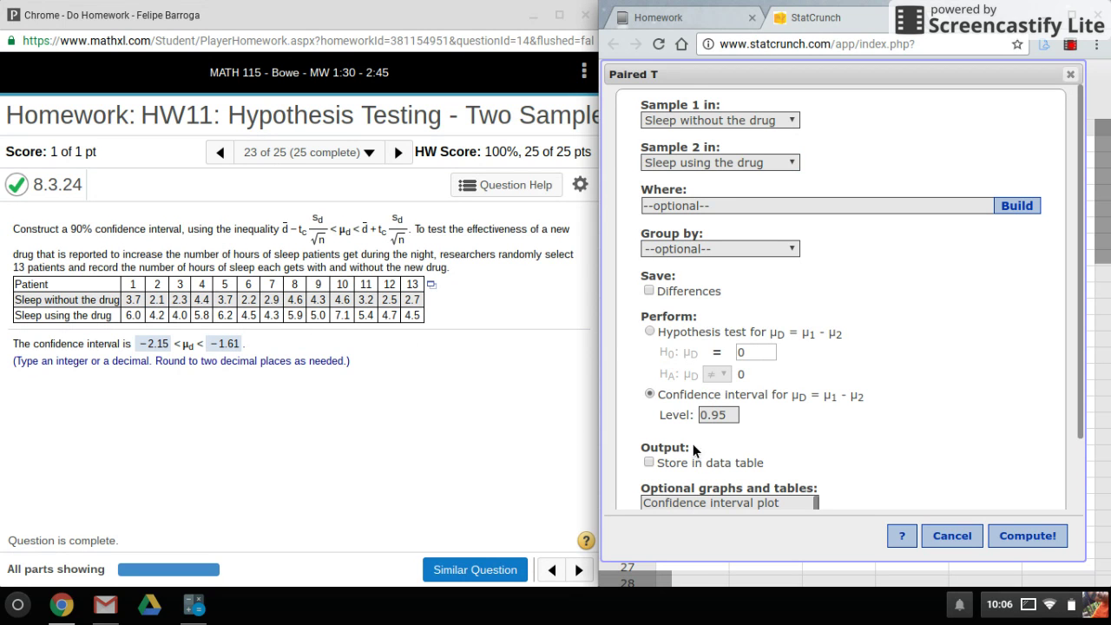
click(733, 420)
key(BackSpace)
text(0)
key(Return)
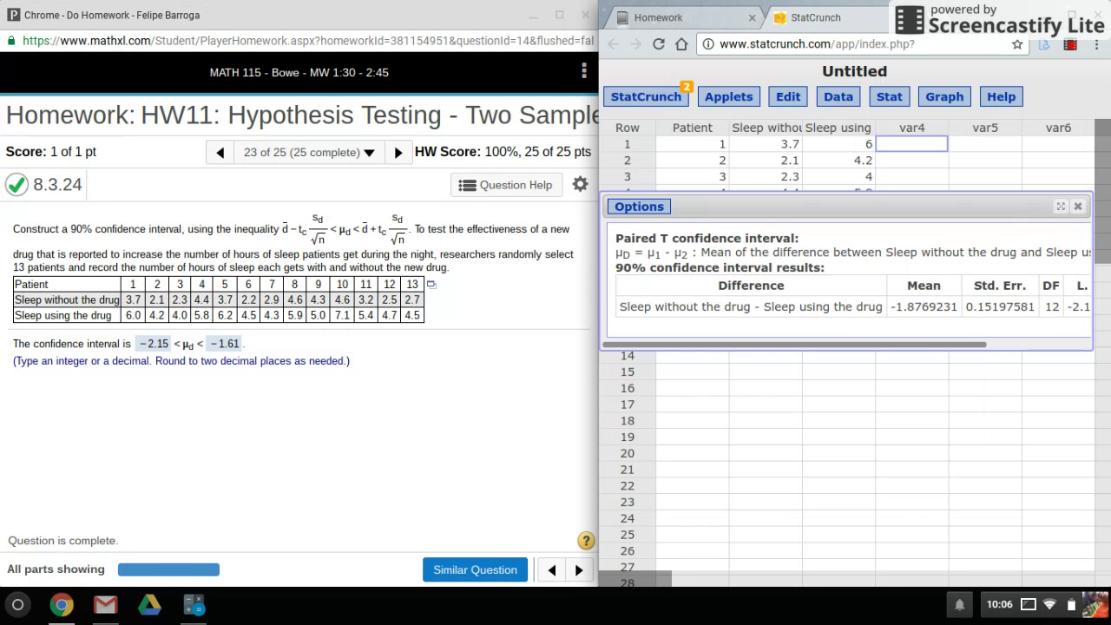
Reveal and select the 90% paired limits −2.1477877 and −1.6060585
click(1000, 346)
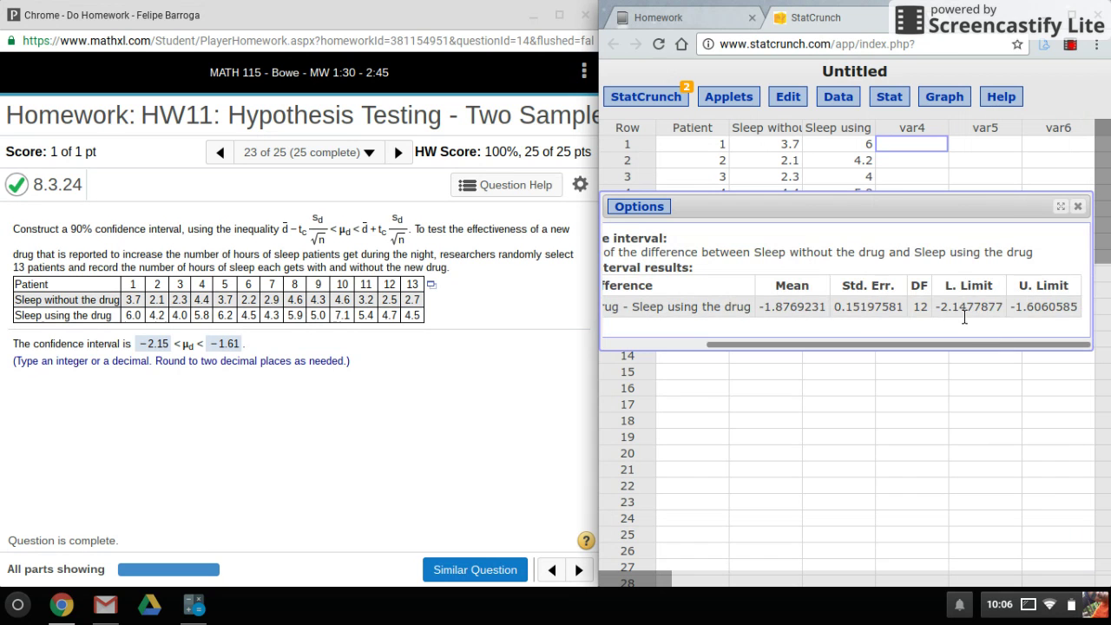
double_click(964, 313)
double_click(1043, 312)
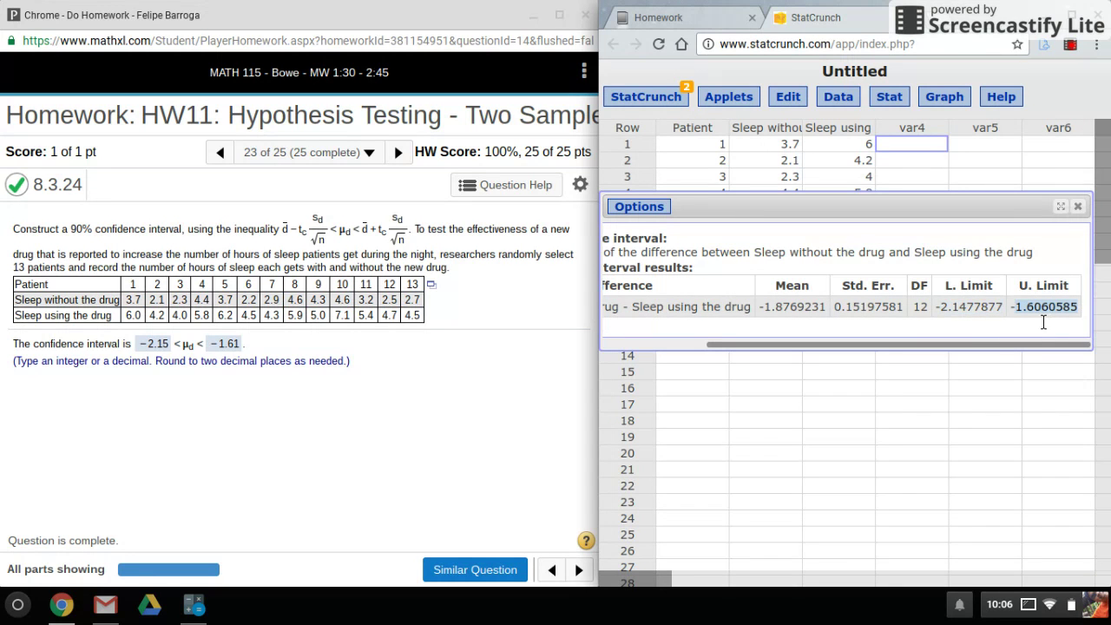